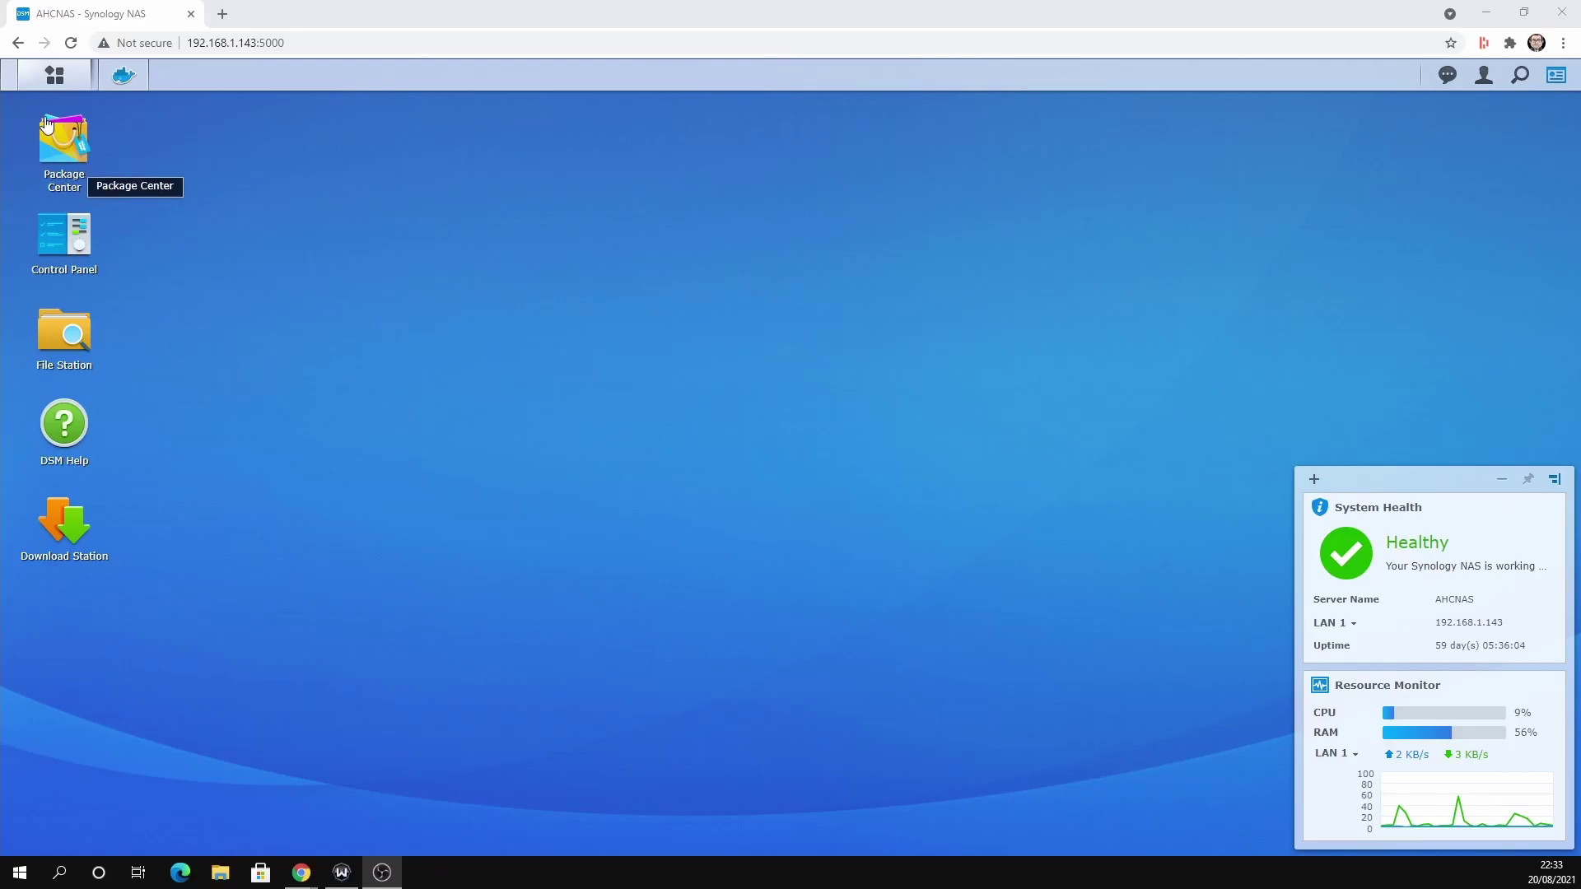
- Open File Station and create a new folder named 'portainer' inside the docker shared folder
click(55, 75)
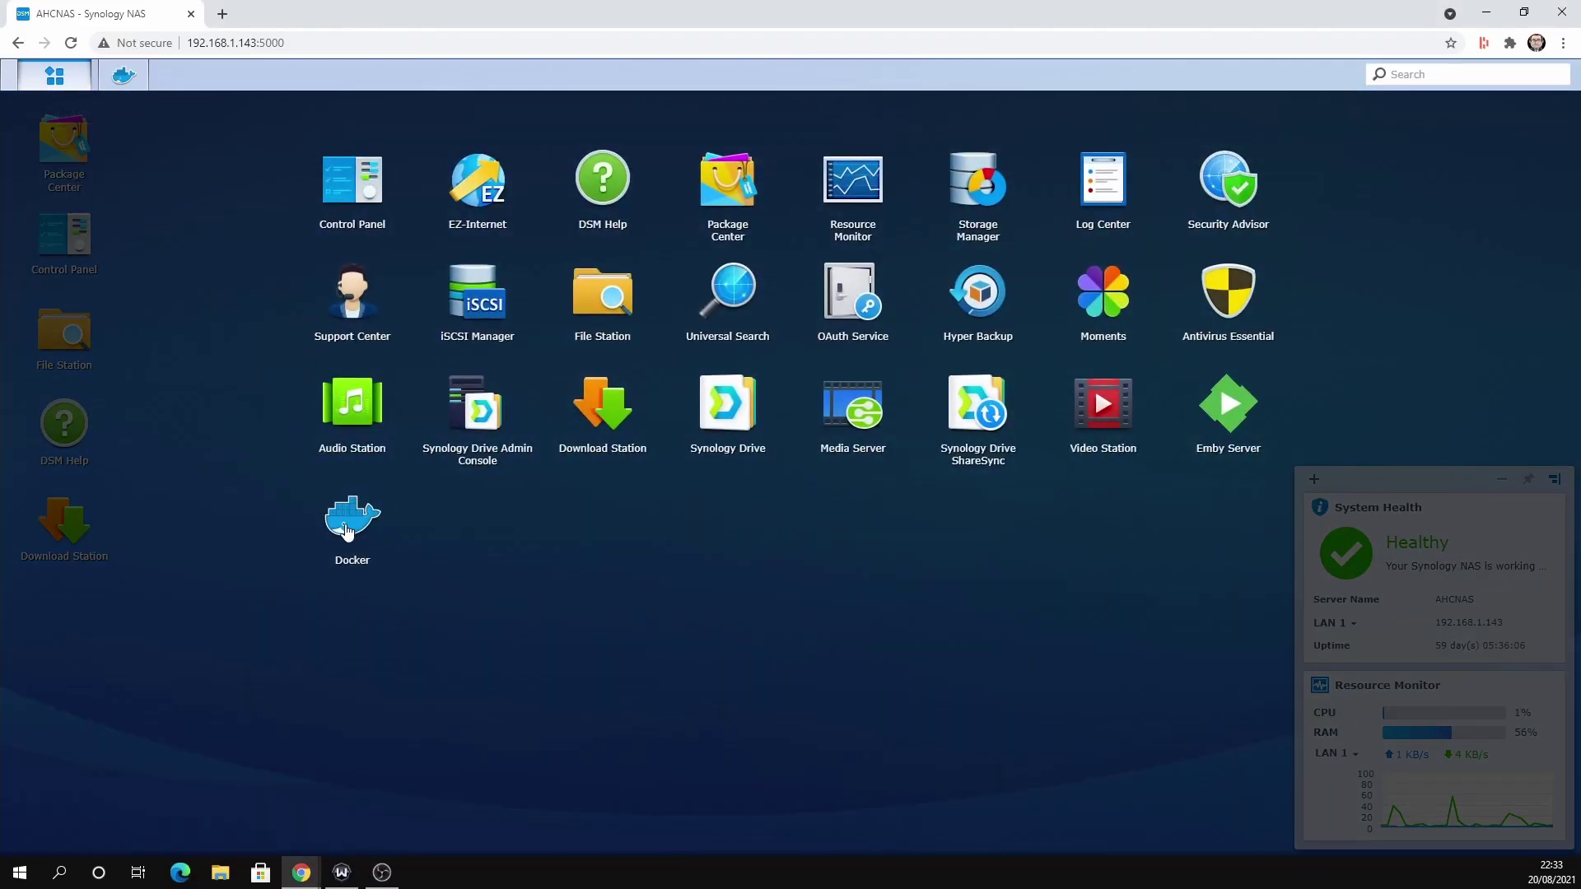
click(162, 370)
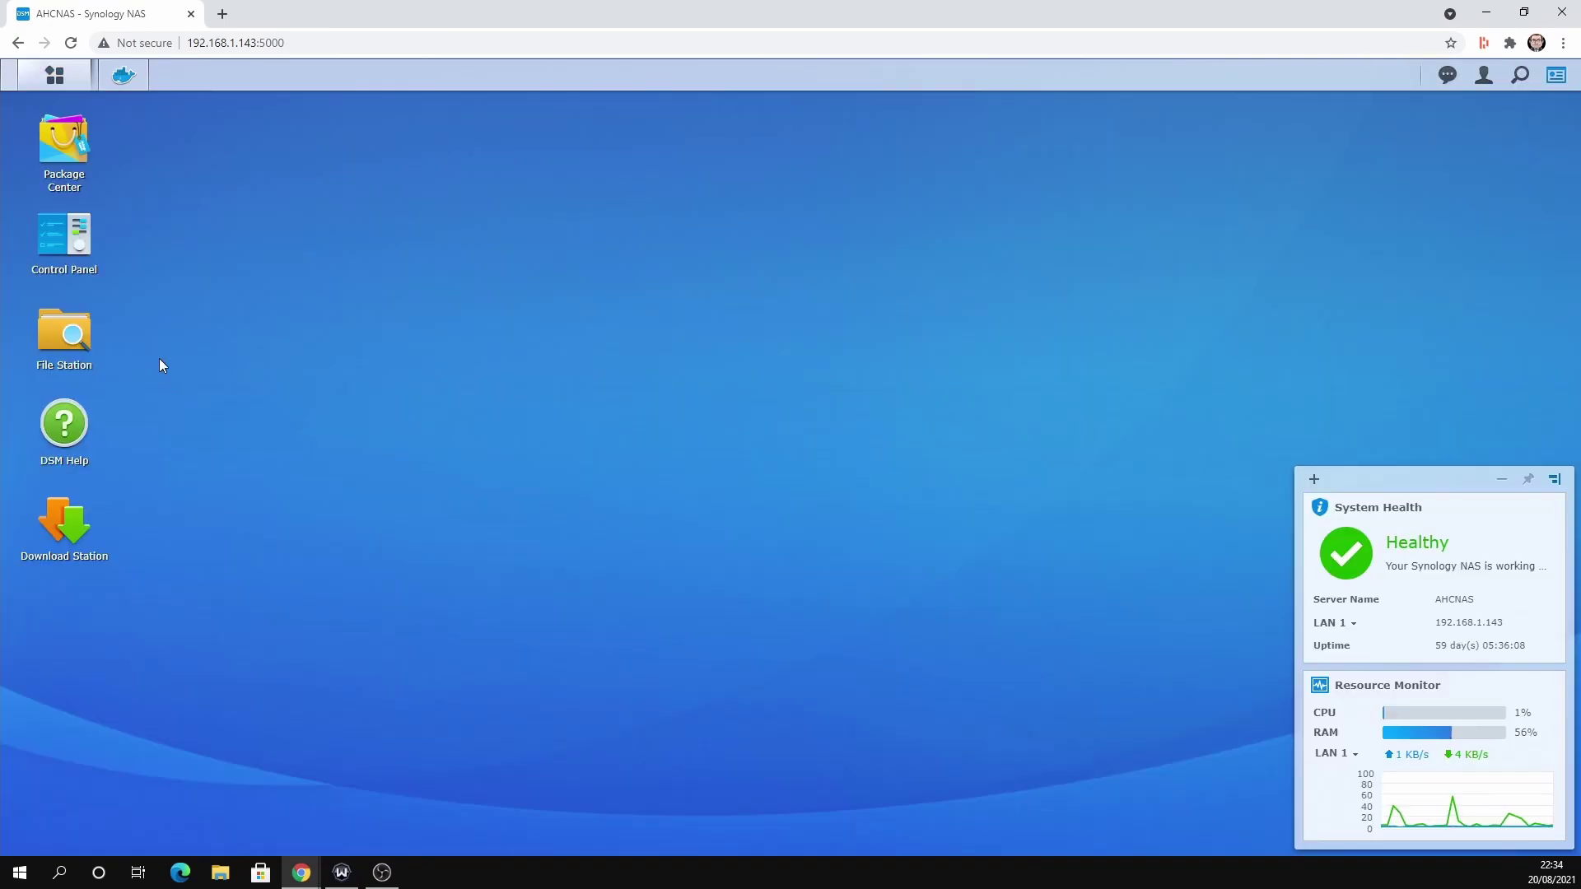
click(81, 350)
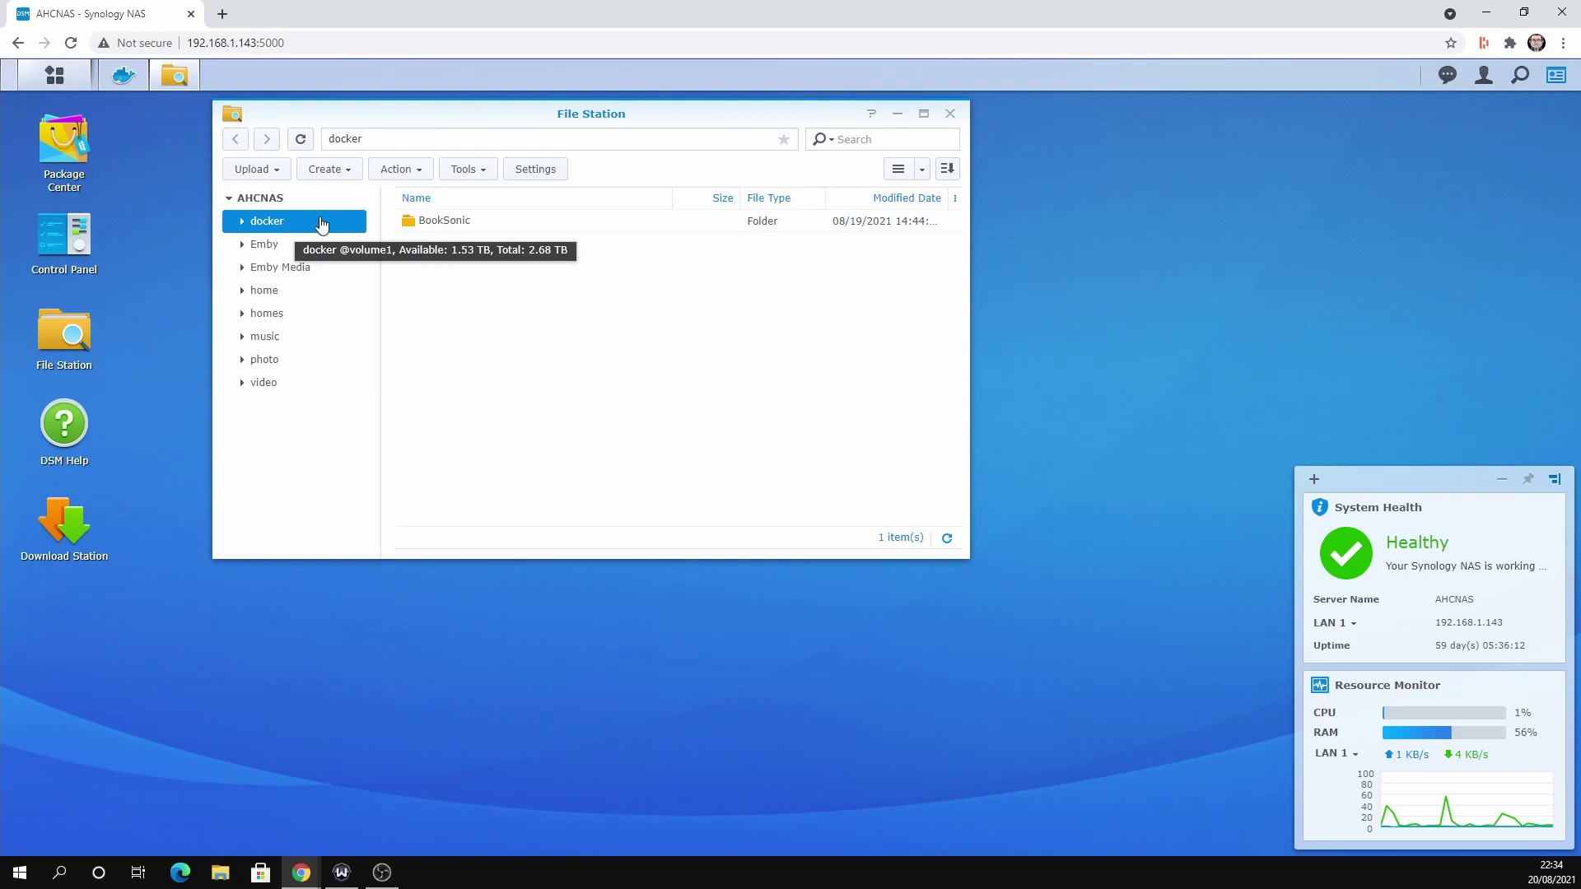
right_click(490, 267)
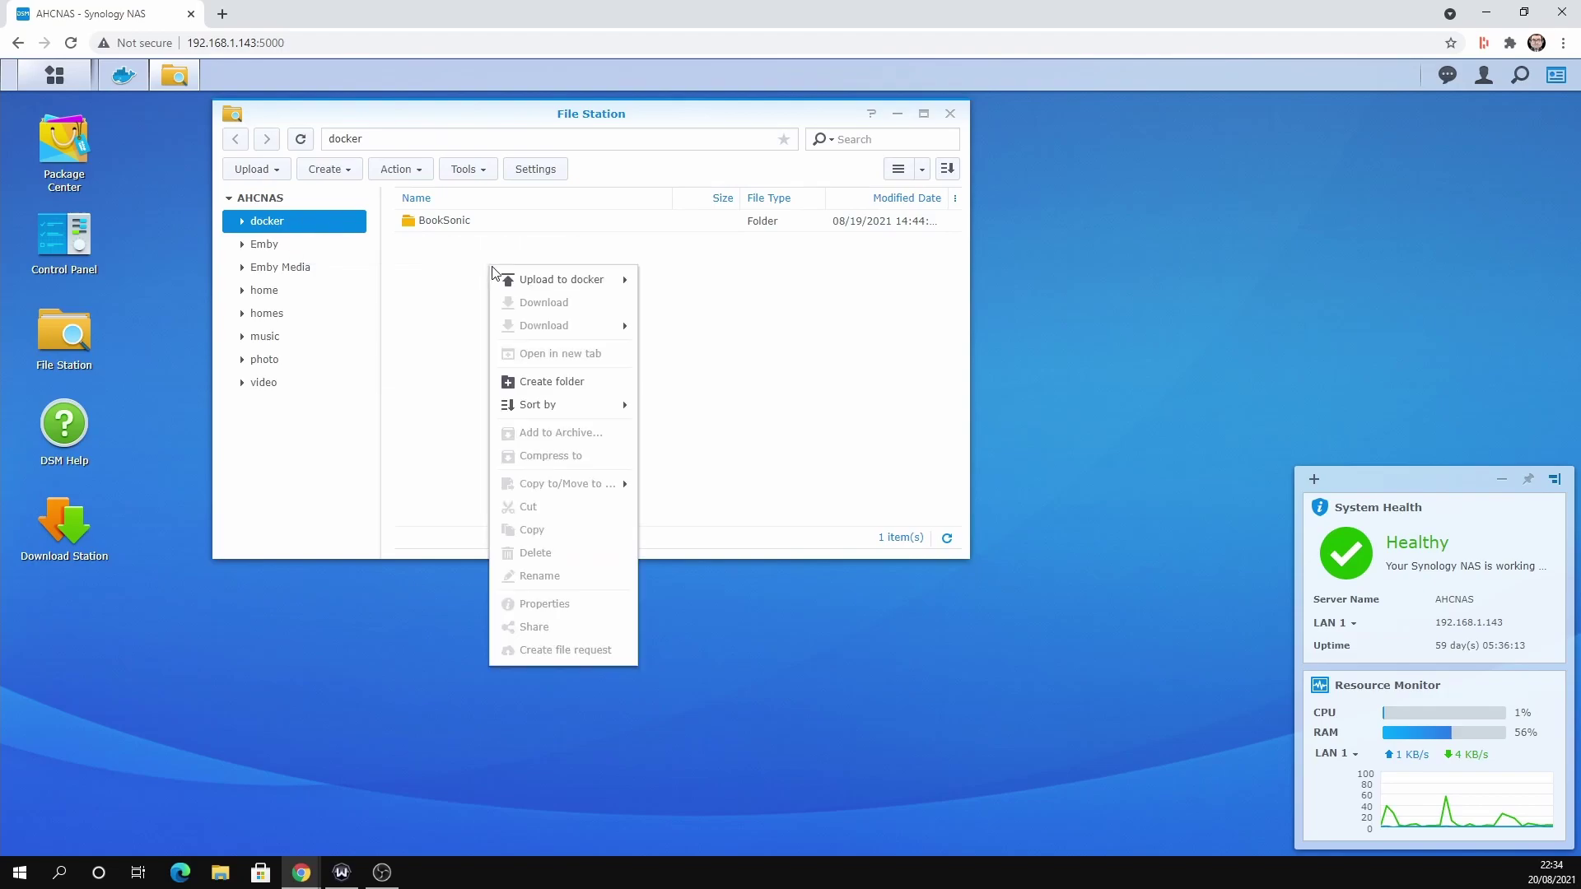
click(569, 389)
text(portainer)
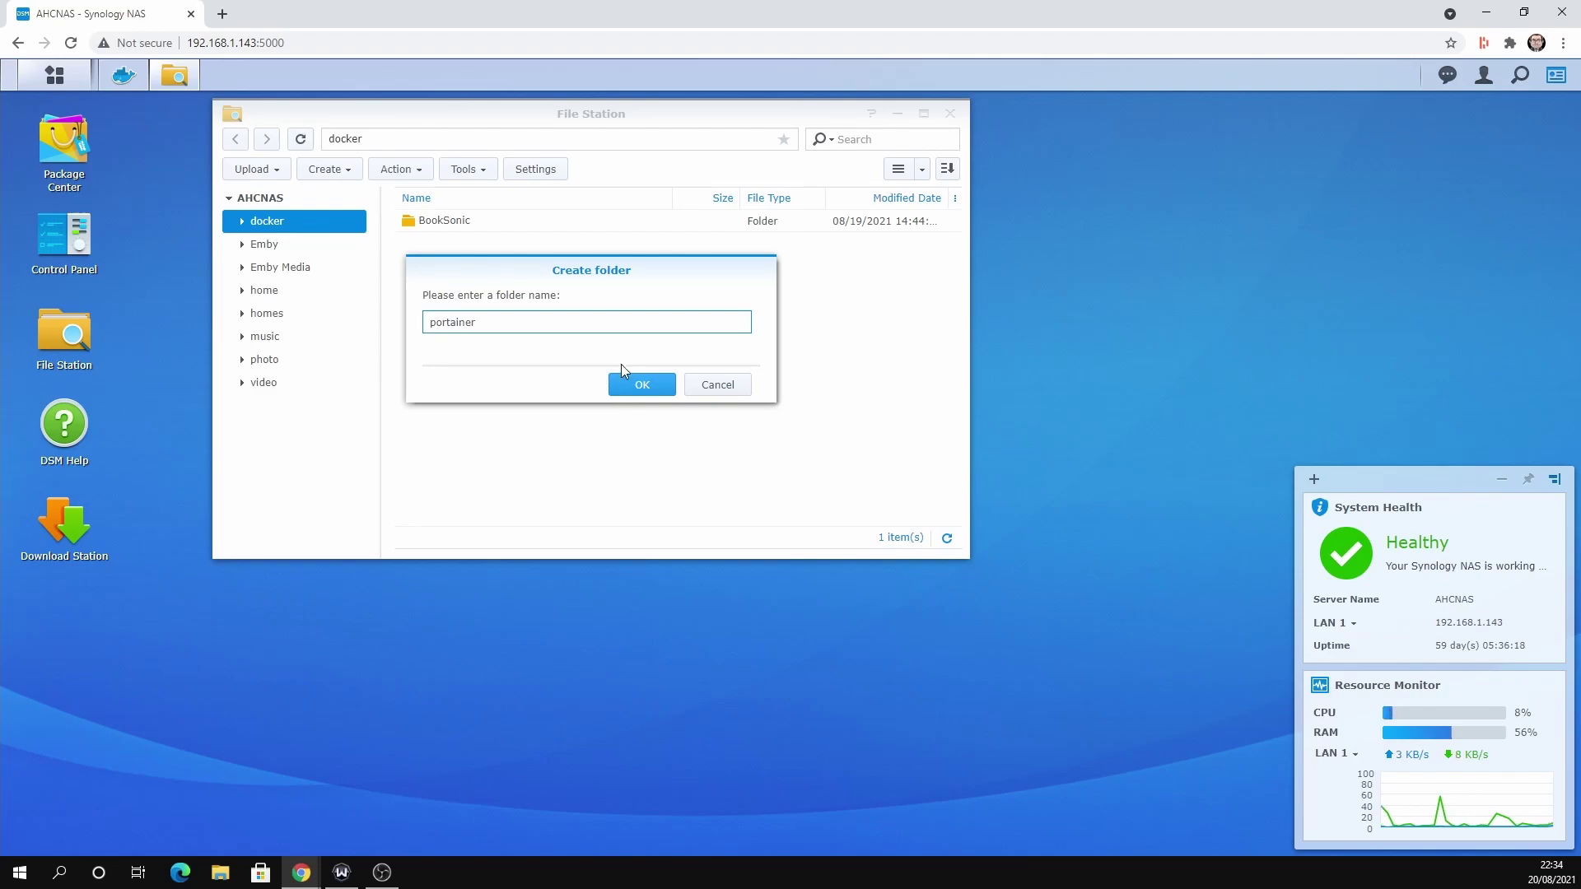
click(642, 387)
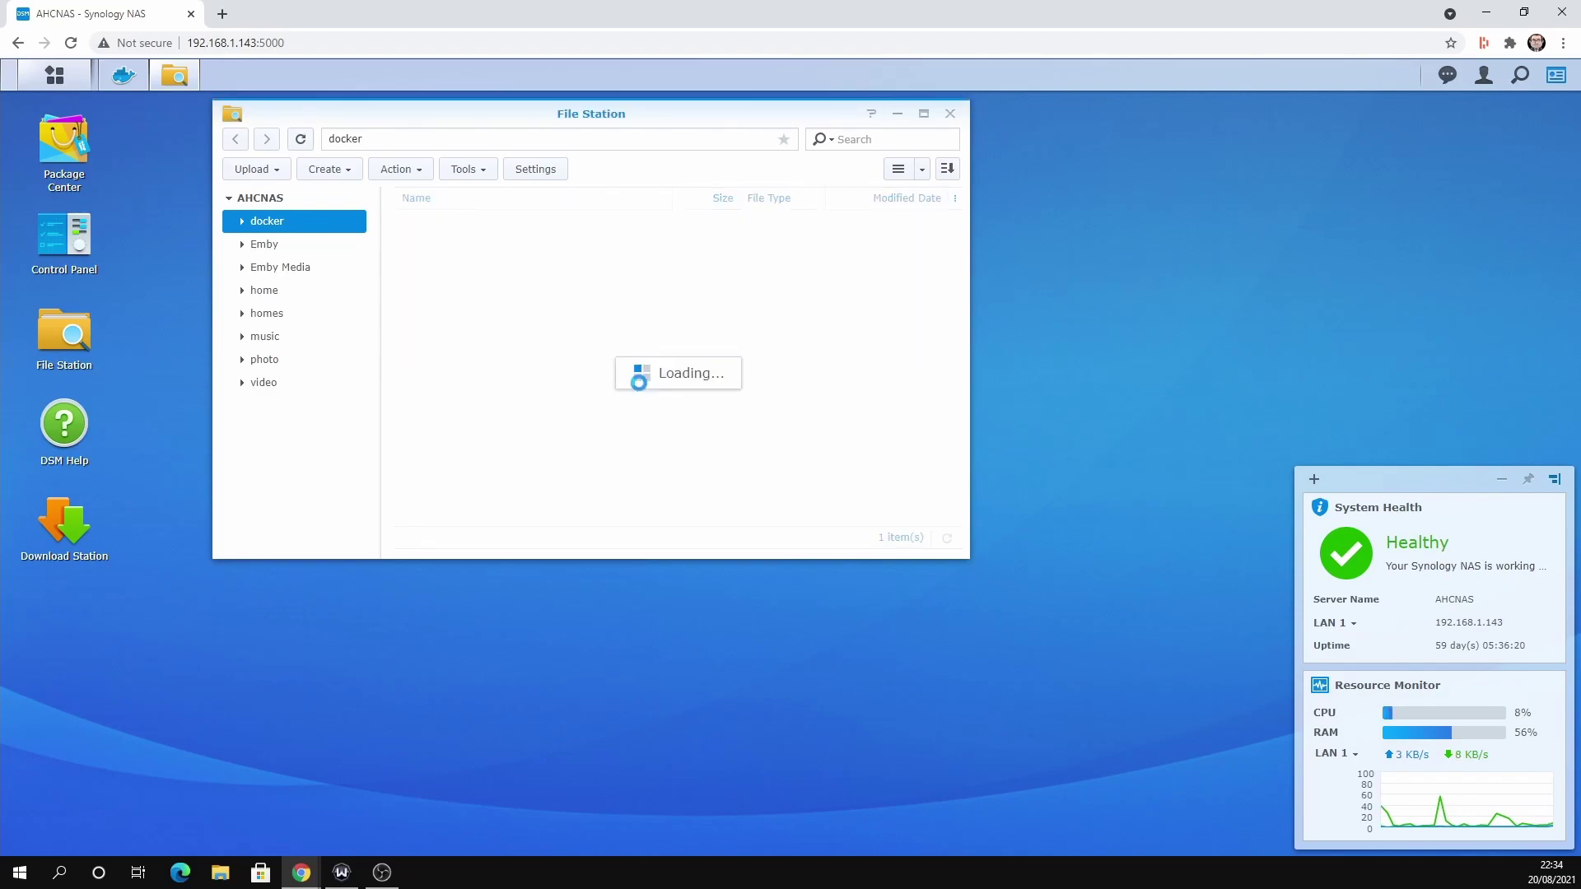
- Close File Station and start a new user-defined script task in Control Panel's Task Scheduler
click(950, 114)
click(65, 239)
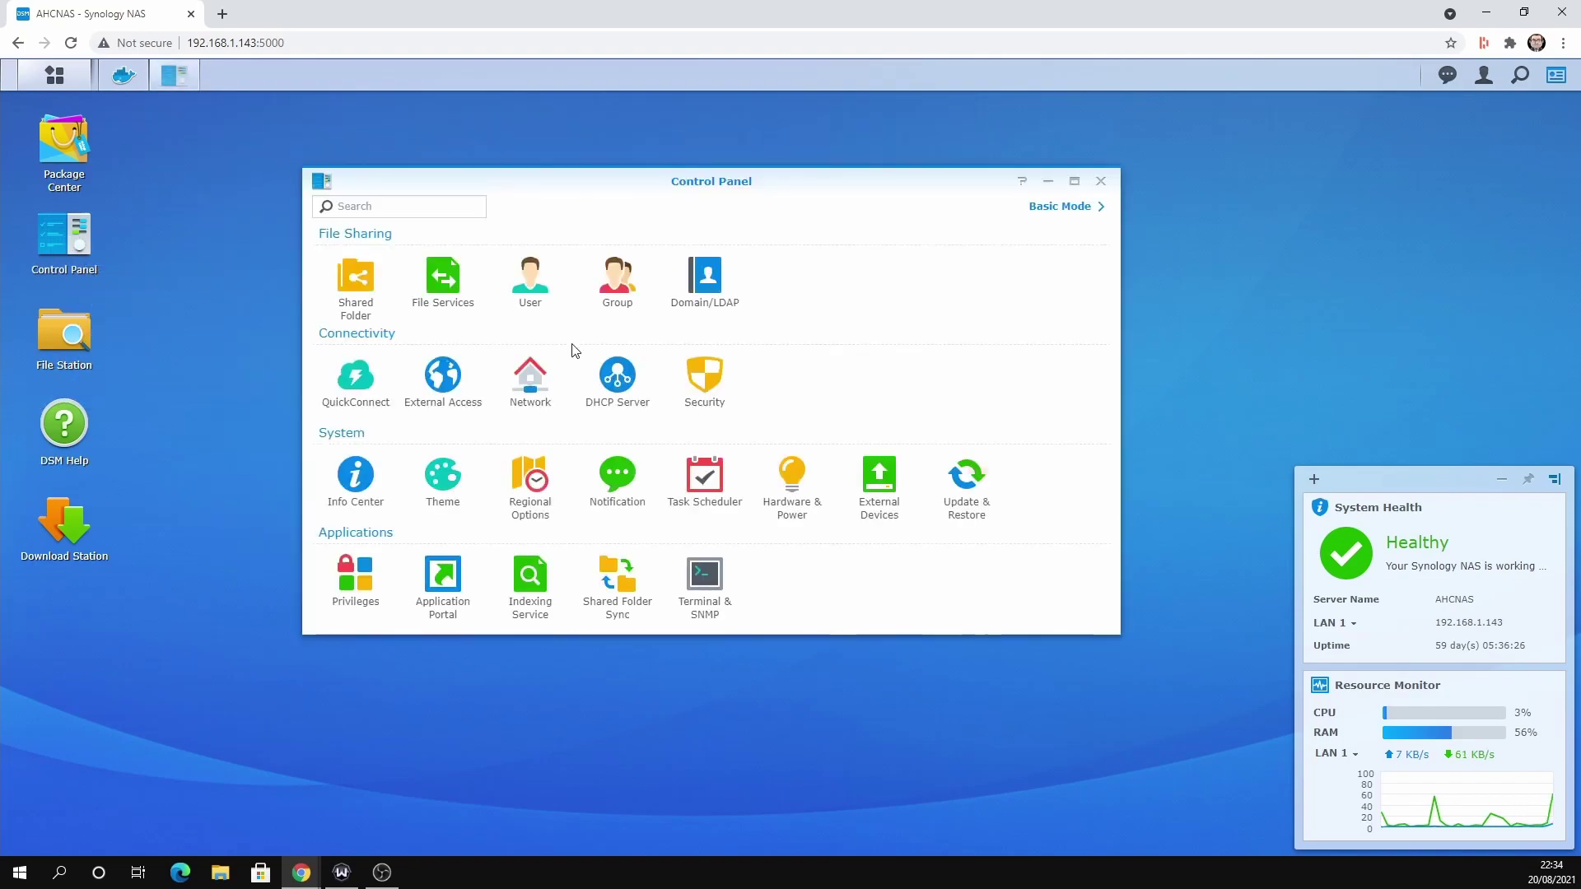
click(704, 482)
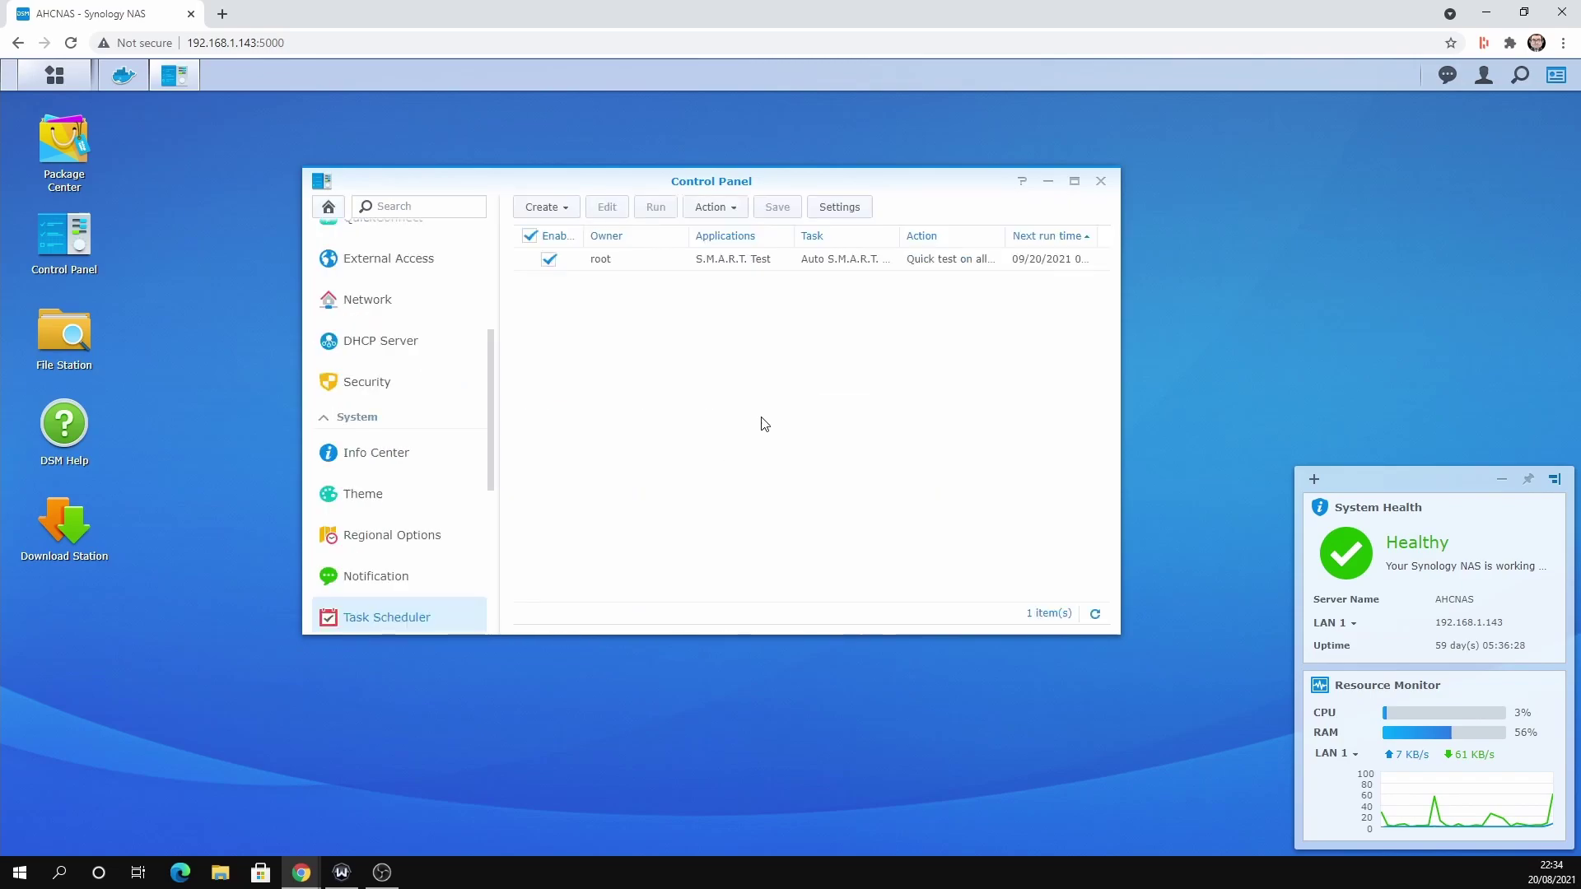
click(573, 210)
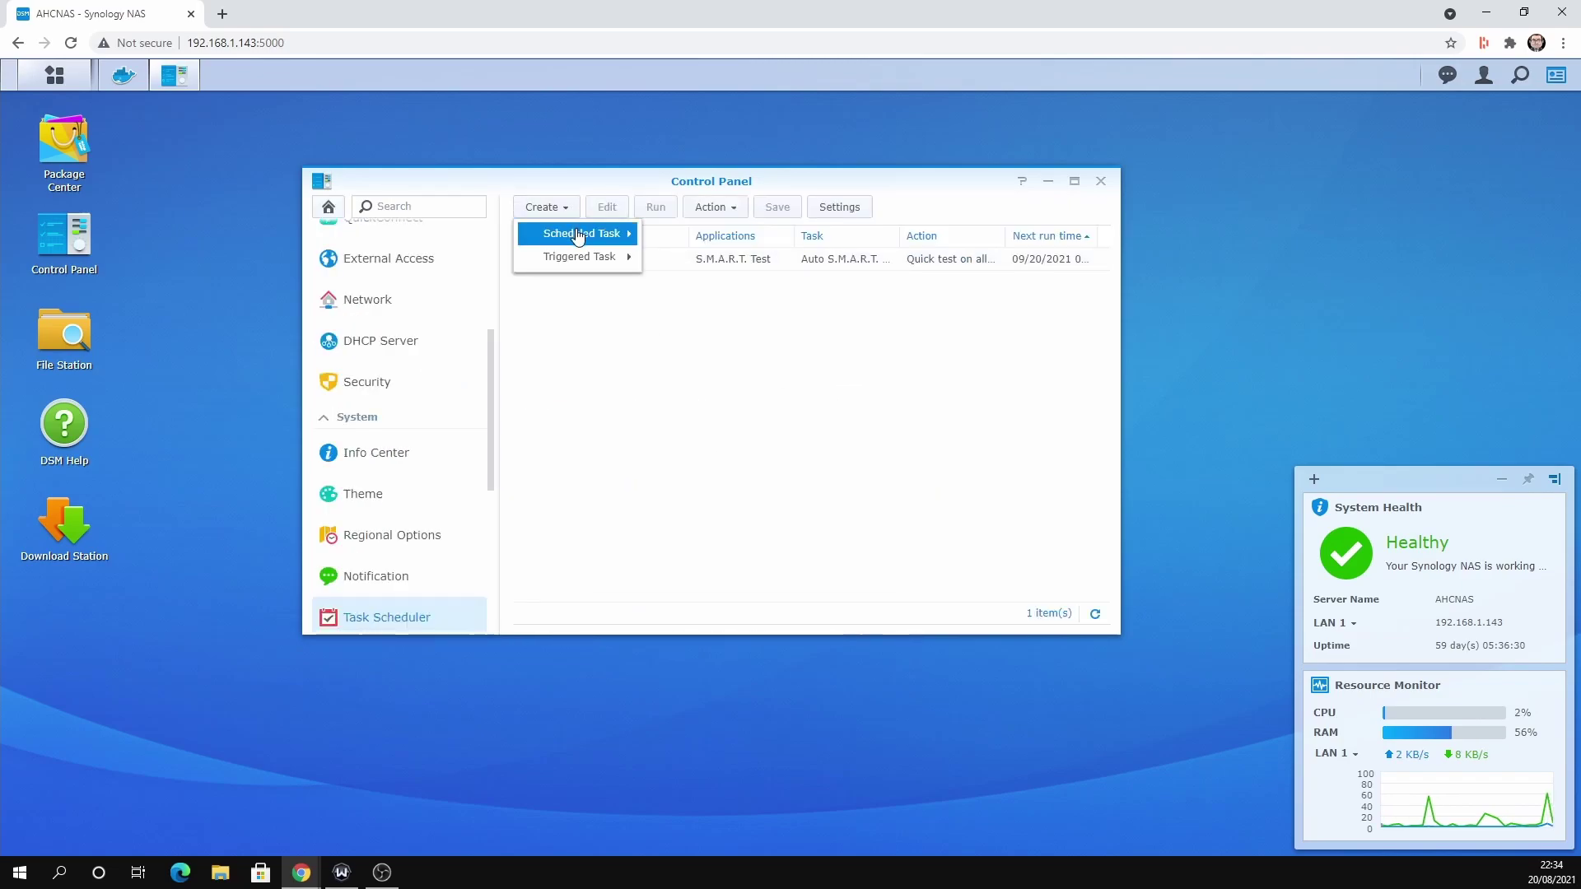
mouse_move(581, 233)
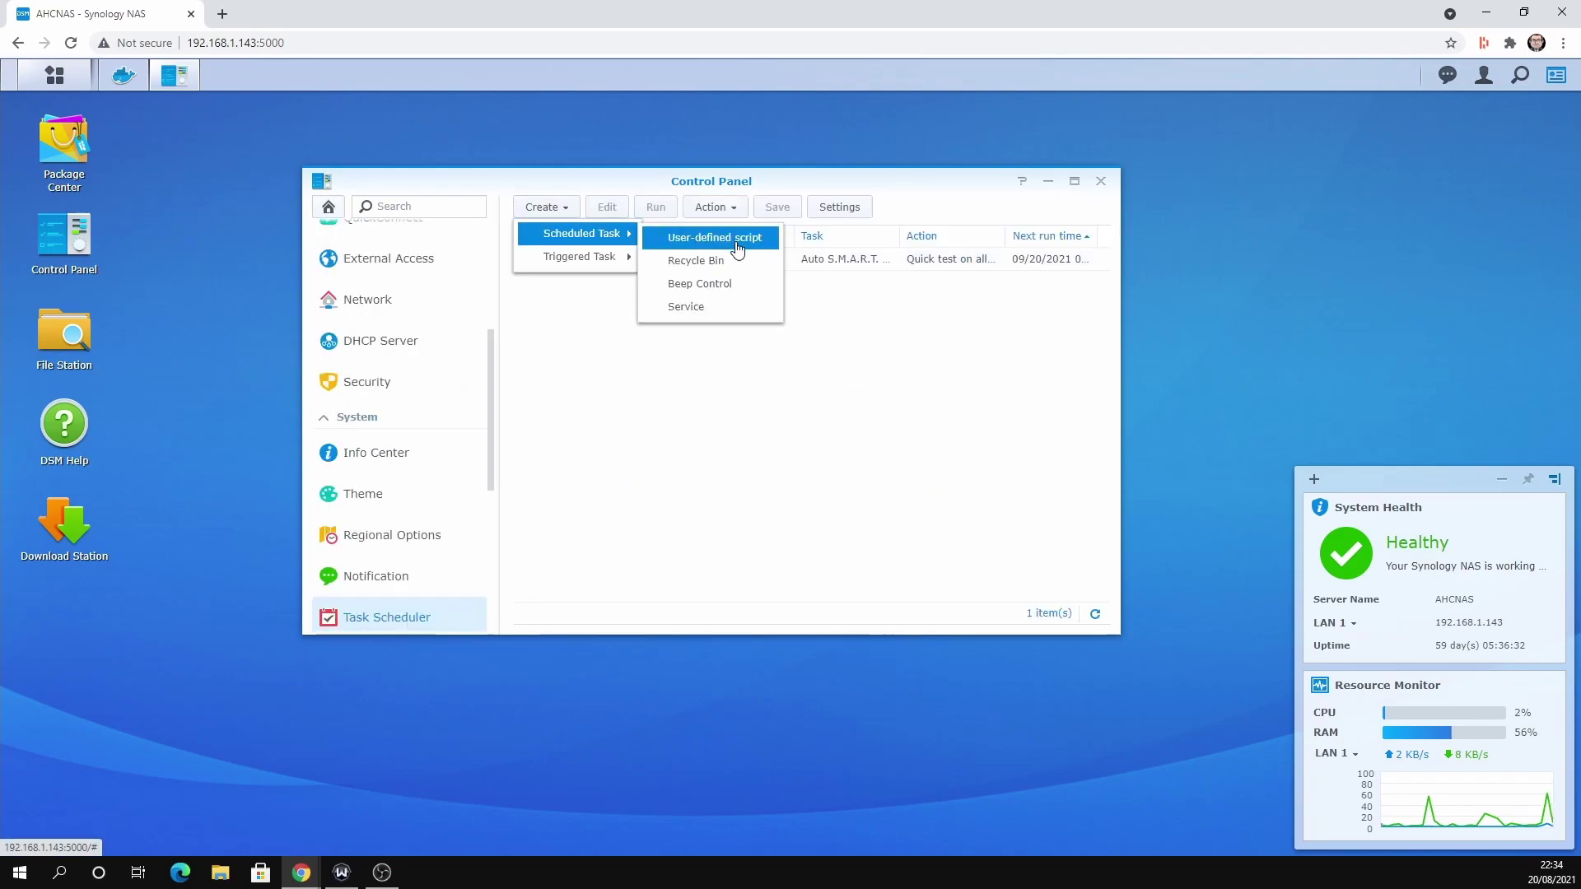
click(737, 244)
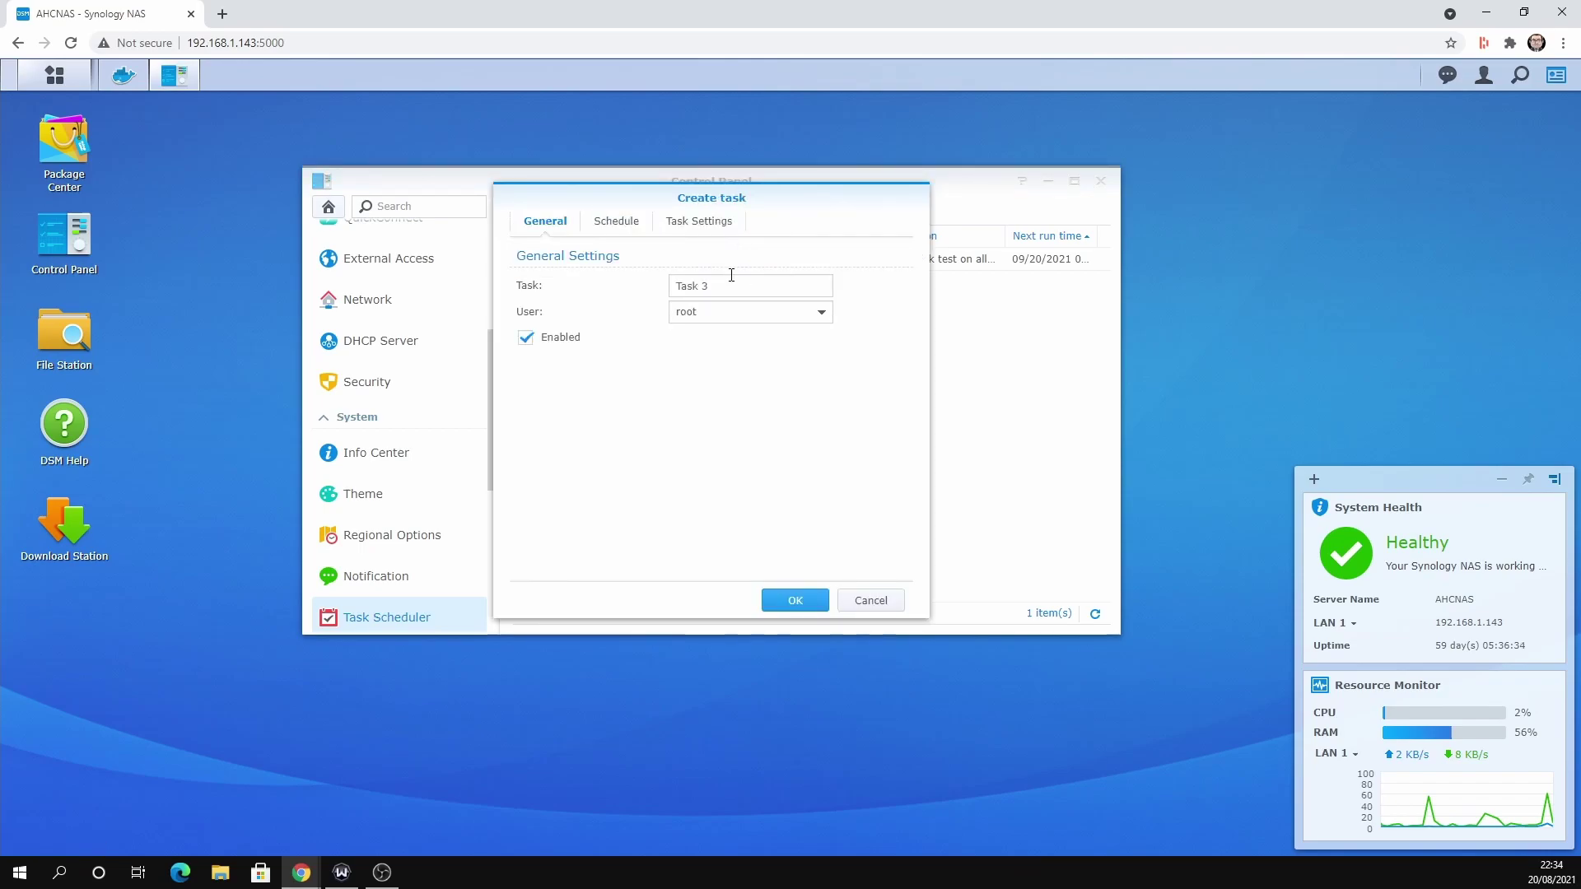
- Name the task 'Install Portainer', untick Enabled, and show its Task Settings
click(690, 288)
key(BackSpace)
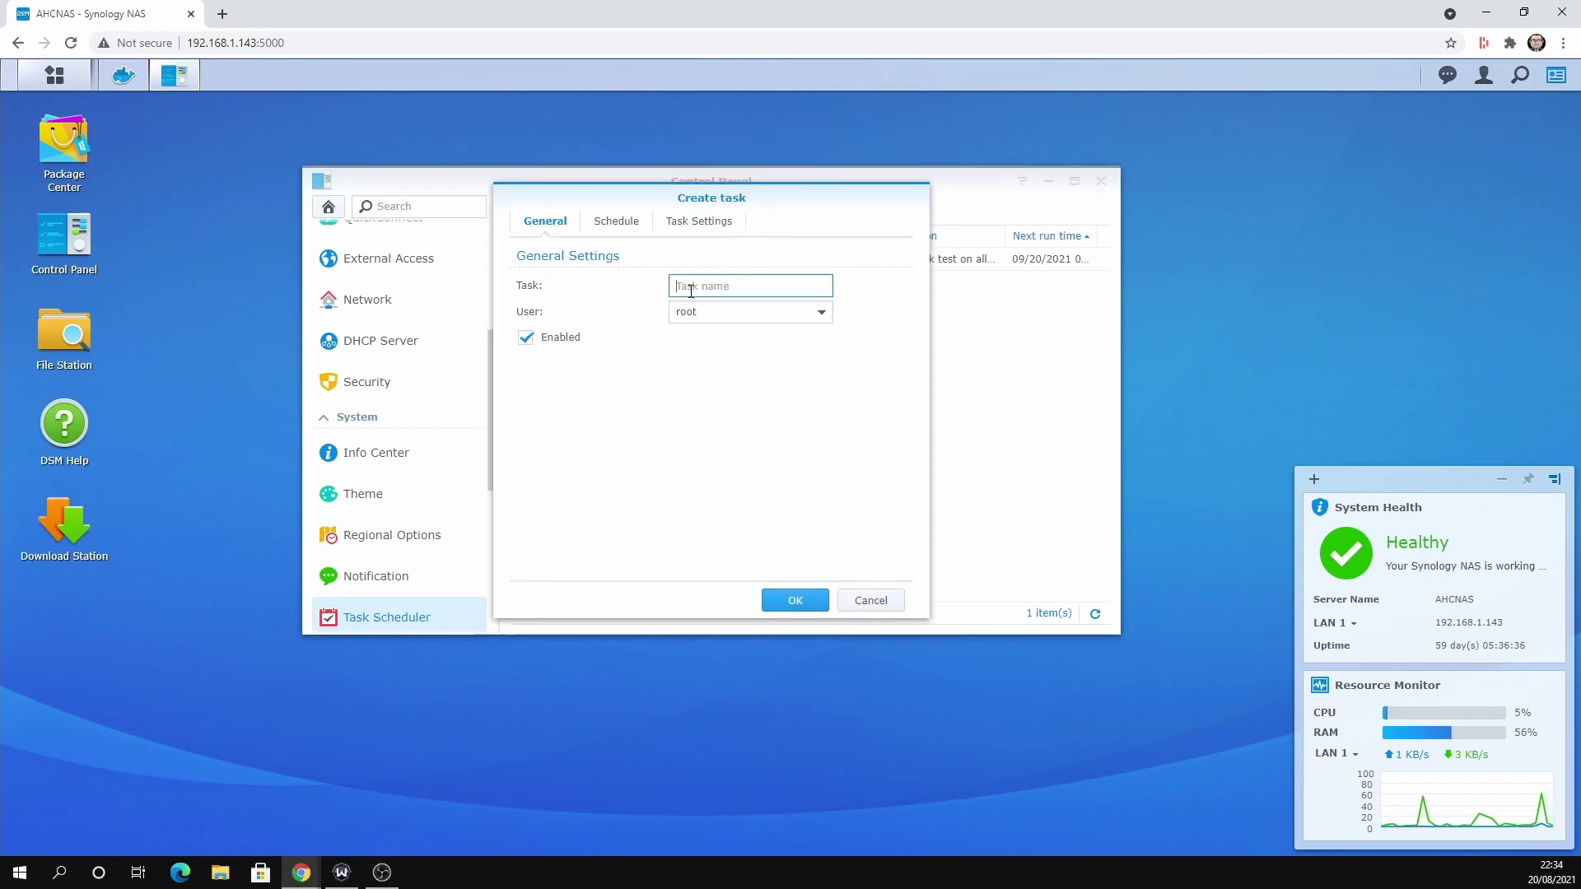
text(Install Portainer)
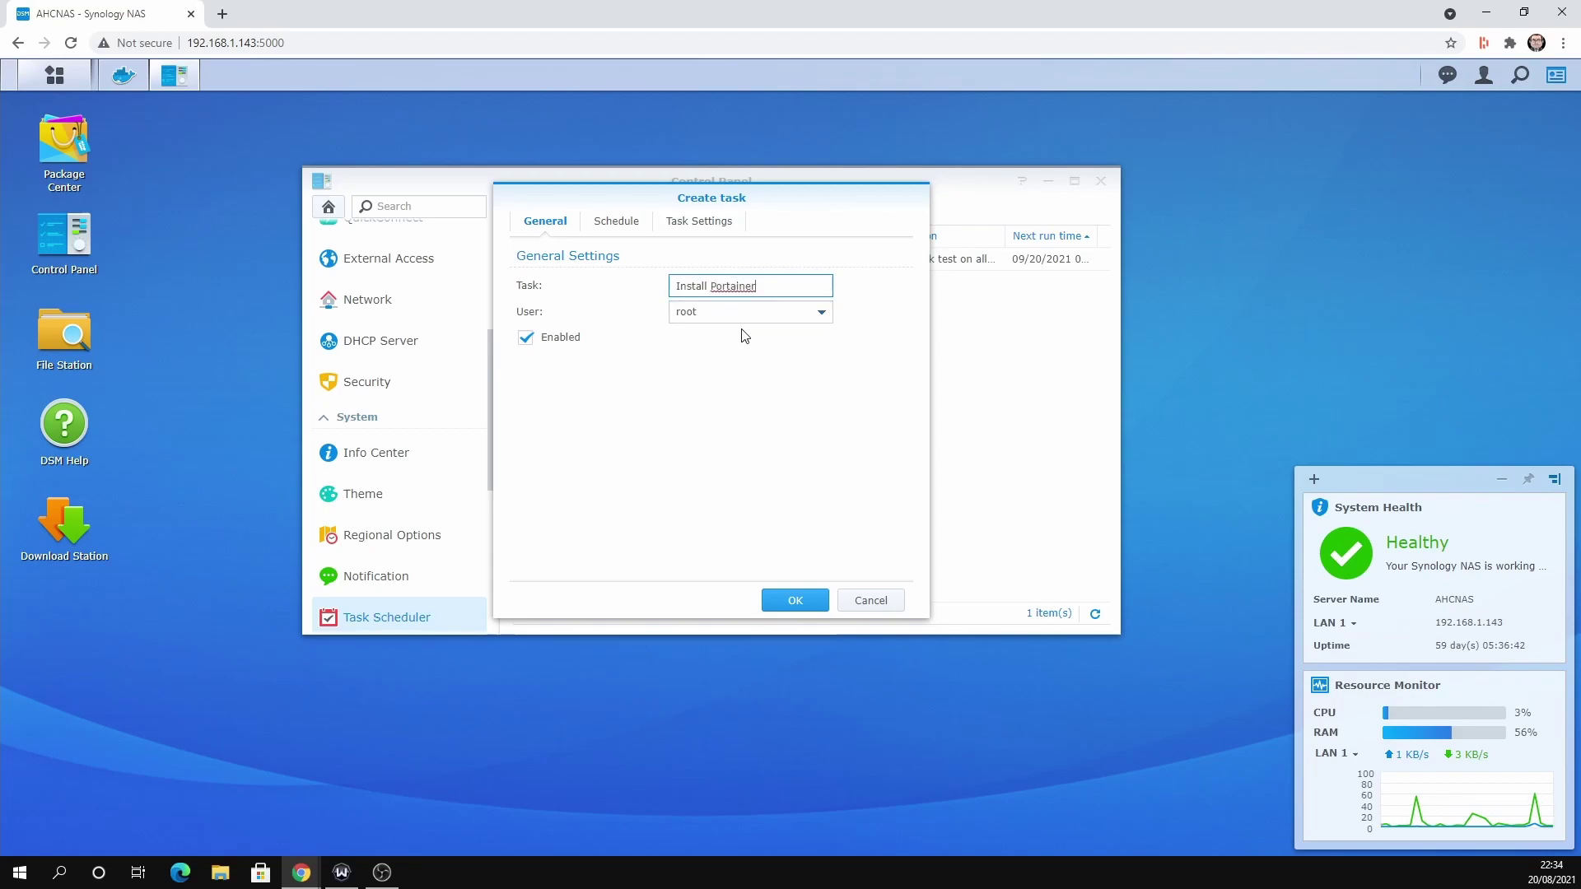
click(525, 337)
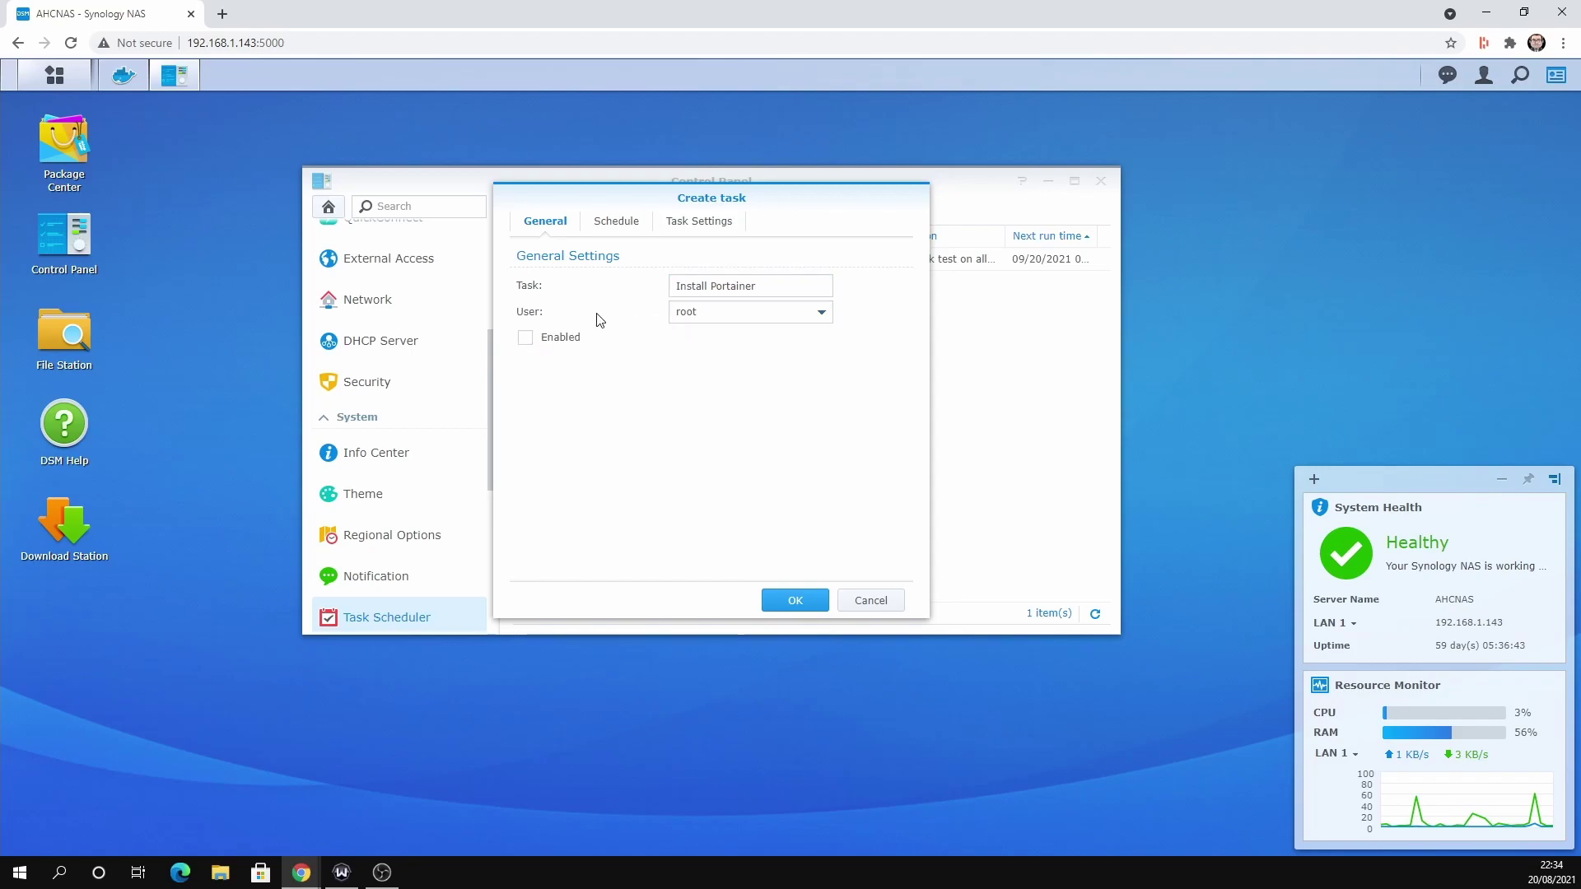
click(726, 227)
- Send run details to the user's e-mail and paste the portainer/portainer-ce docker run command into the script
click(641, 290)
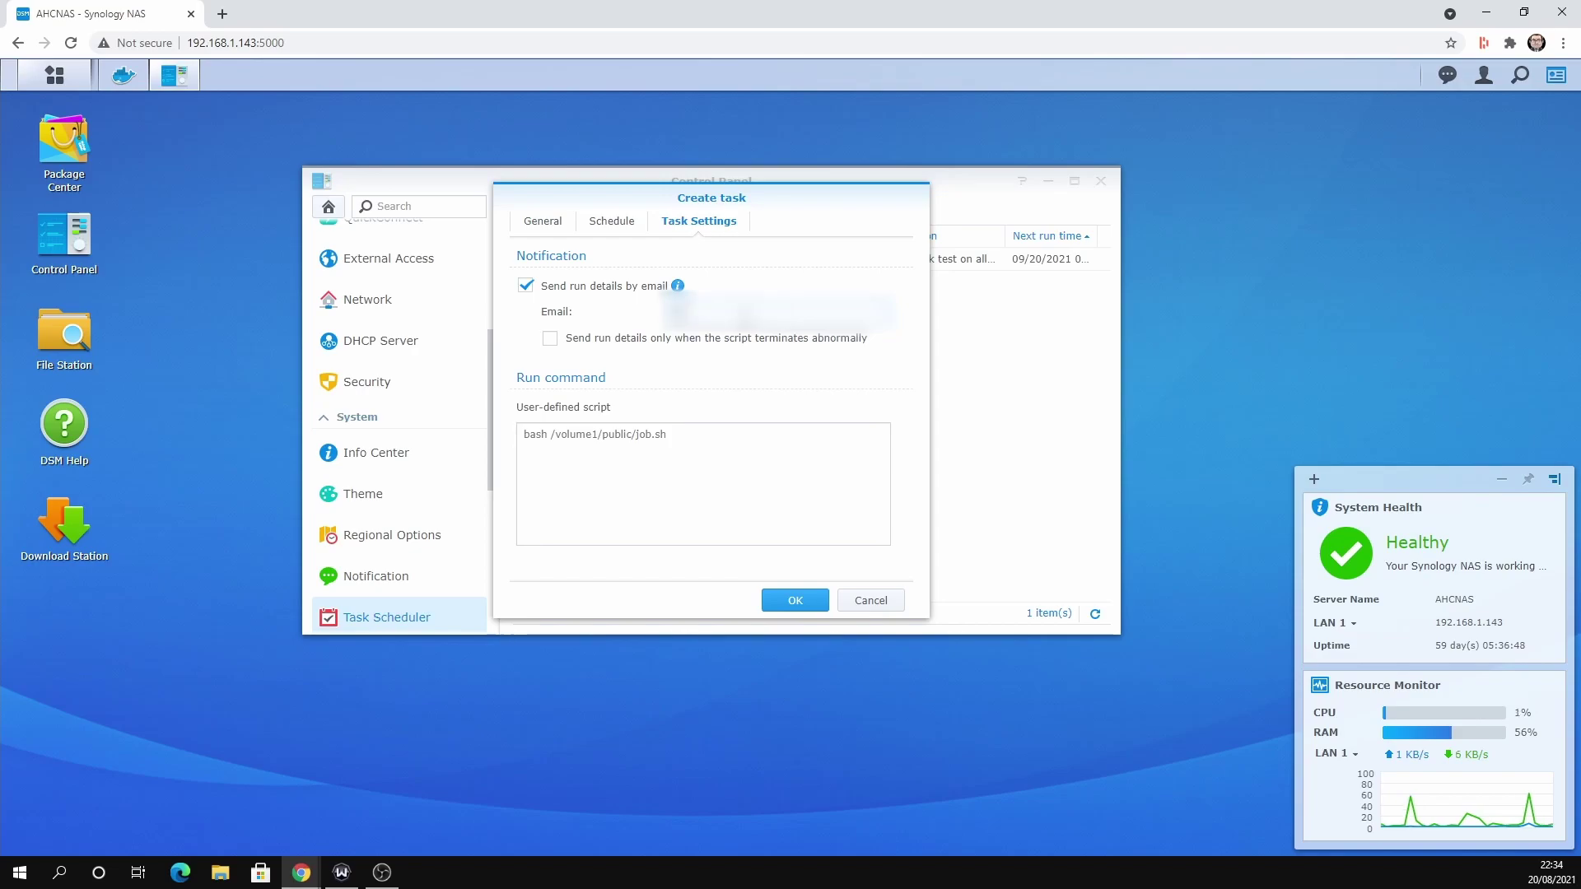
text(@gmail.com.com)
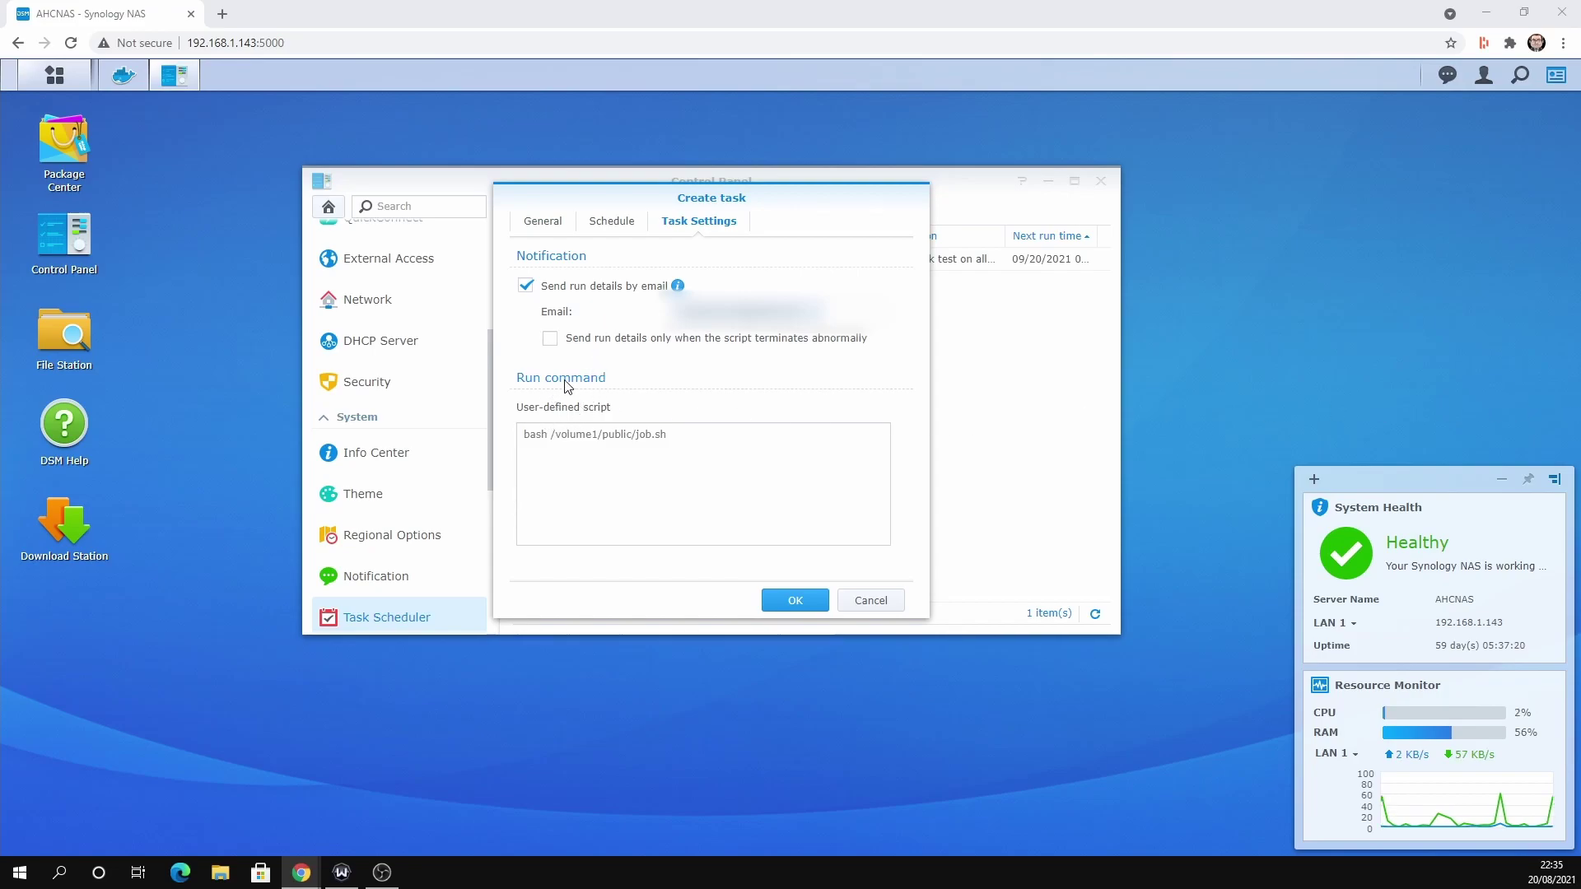
click(707, 436)
text(docker run -d --name=portainer \ -p 8000:8000 \ -p 9000:9000 \ -v /var/run/docker.sock:/var/run/docker.sock \ -v /volume1/docker/portainer:/data \ --restart=always \ portainer/portainer-ce)
scroll(640, 469, up, 1)
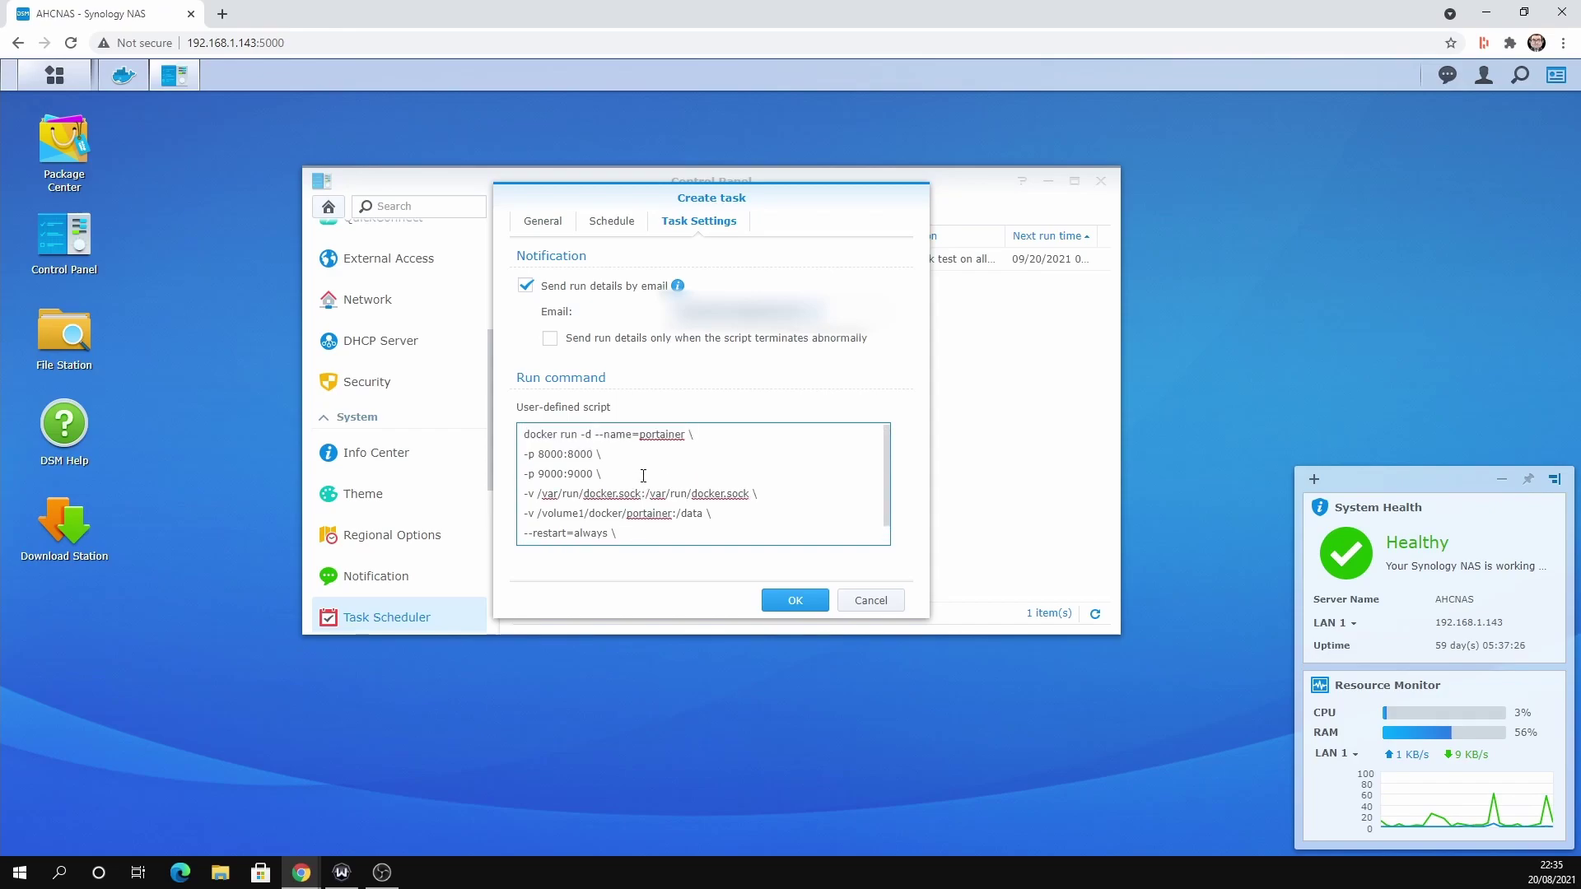
scroll(640, 470, down, 1)
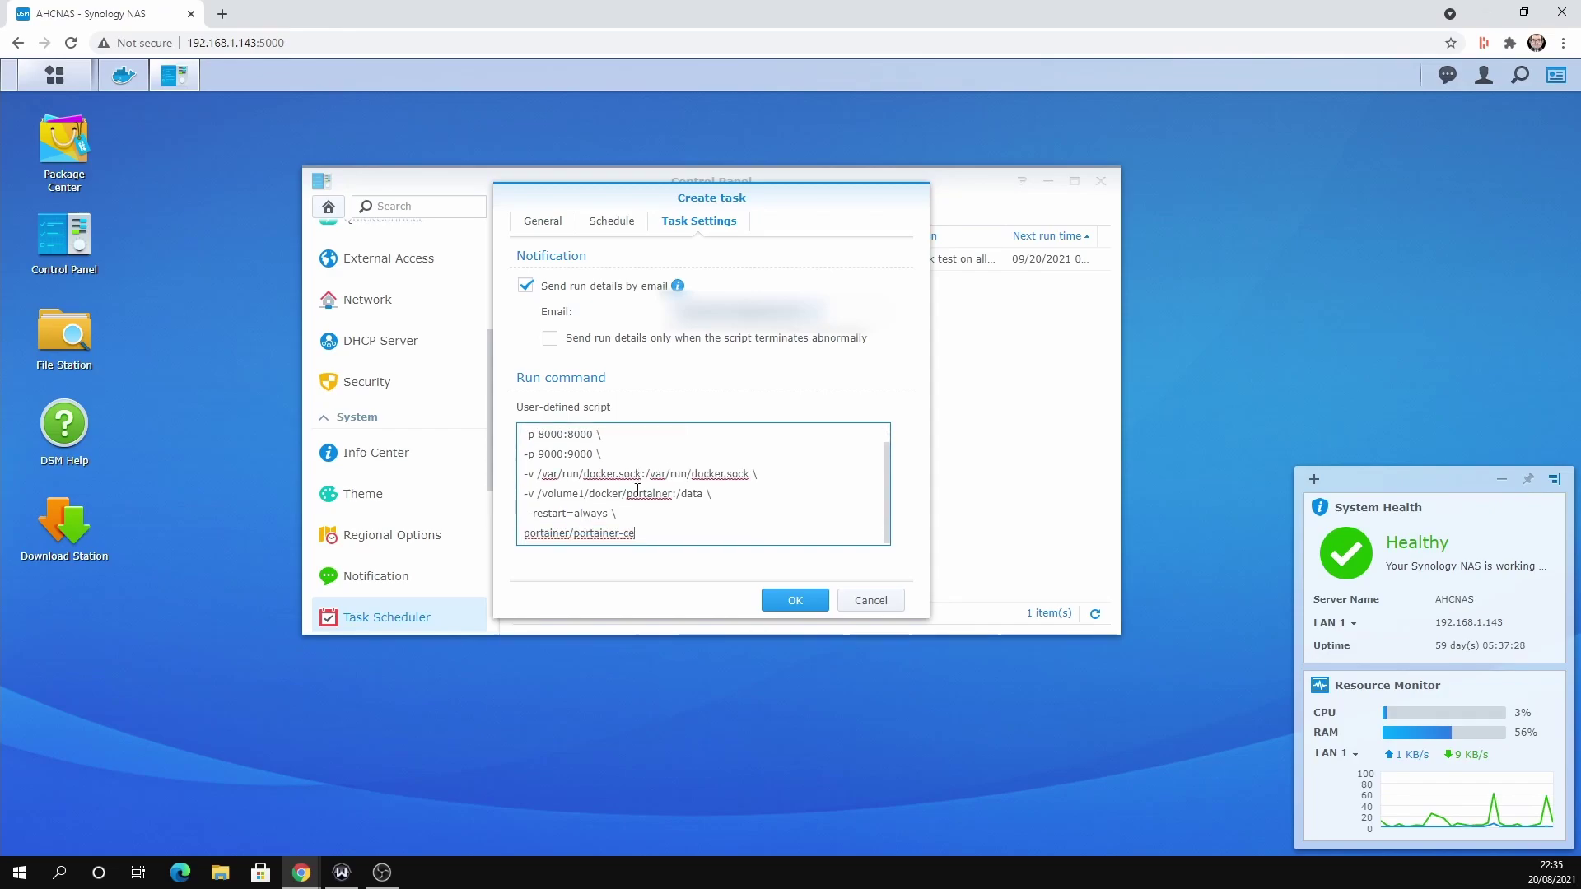
- Save the task, then edit its schedule to 'Run on the following date' and save
click(796, 601)
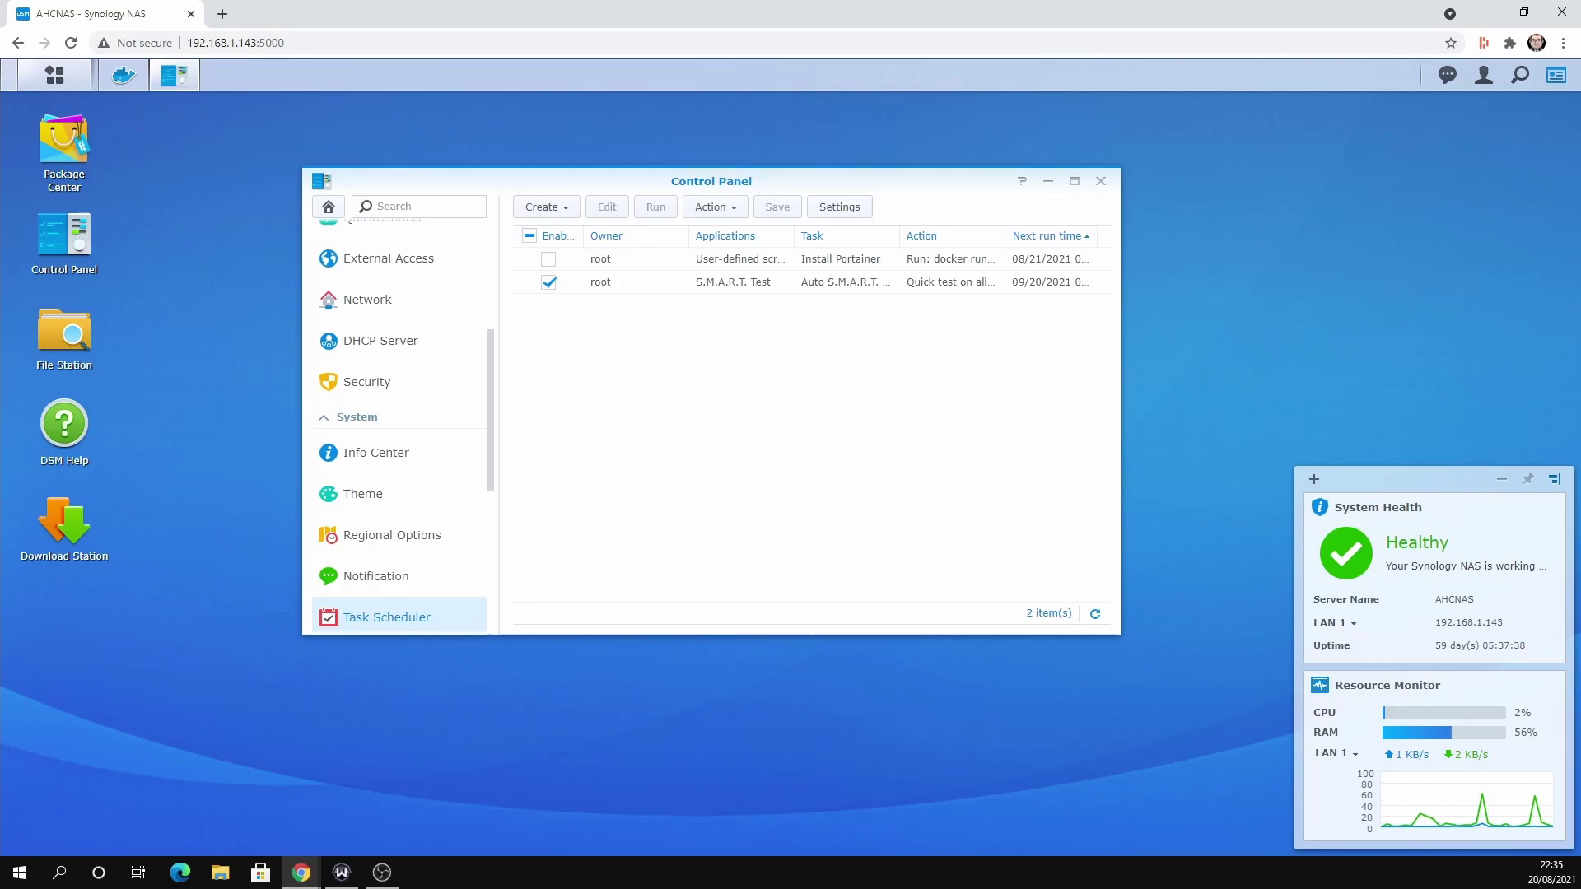
click(645, 257)
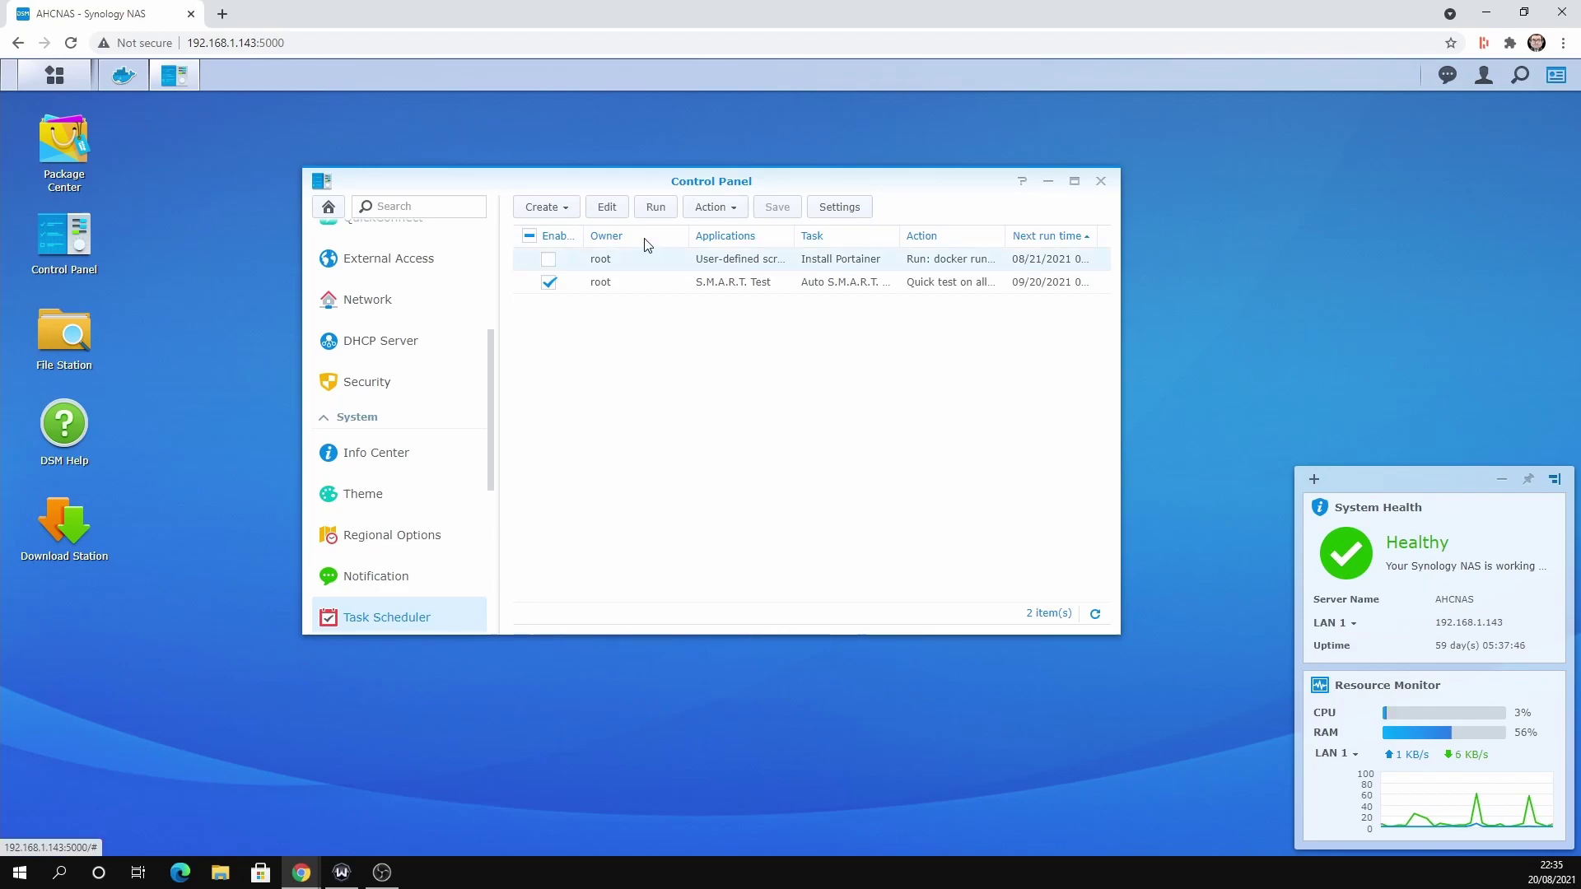
click(607, 207)
click(619, 223)
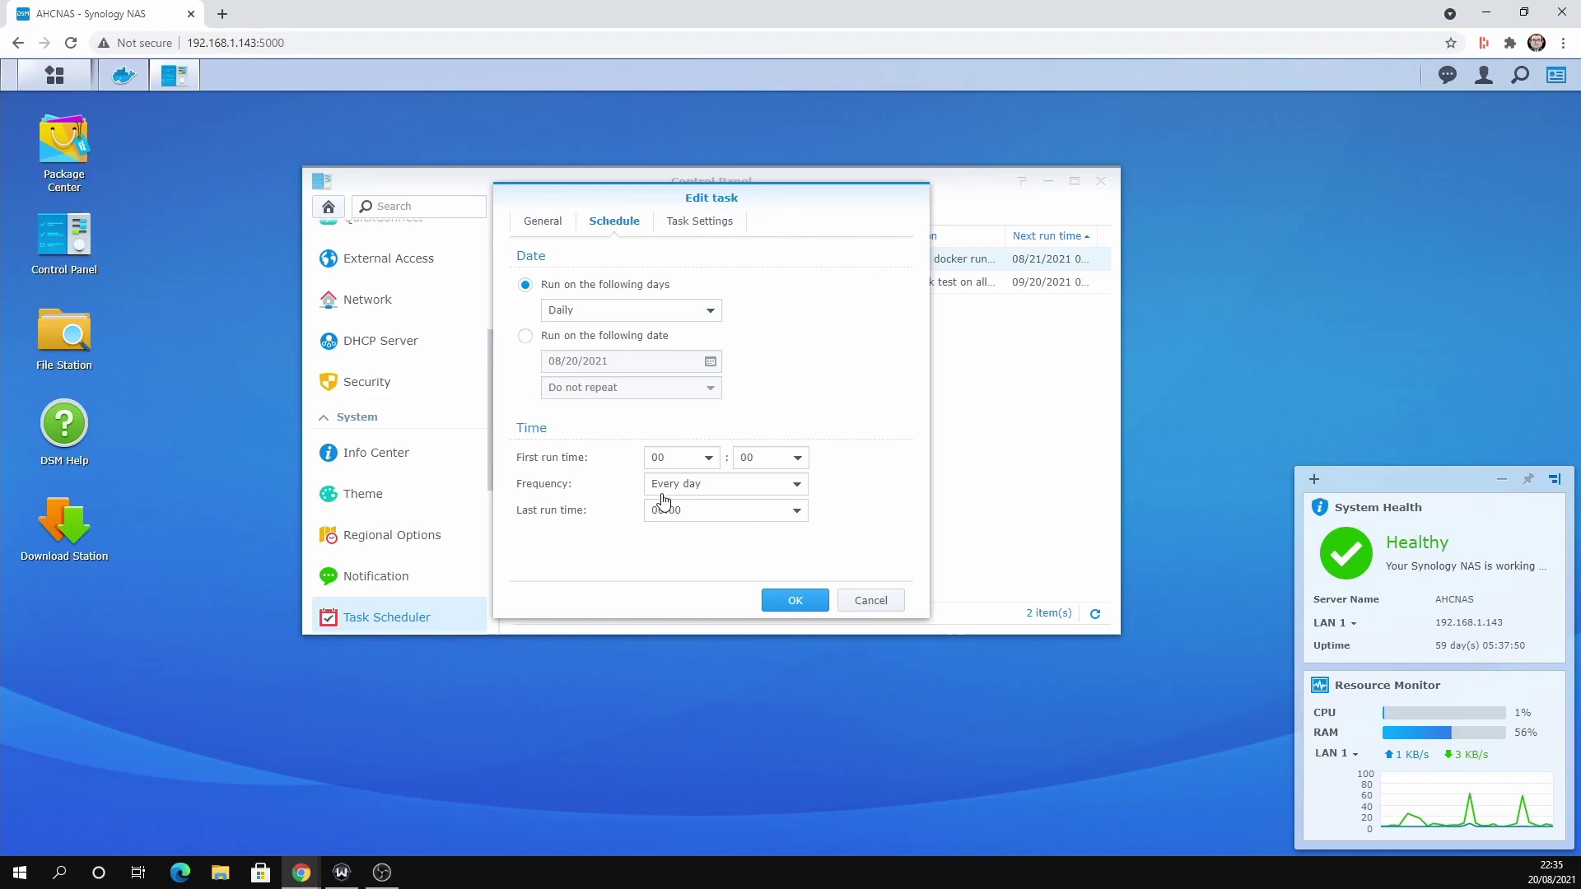
click(601, 340)
click(779, 607)
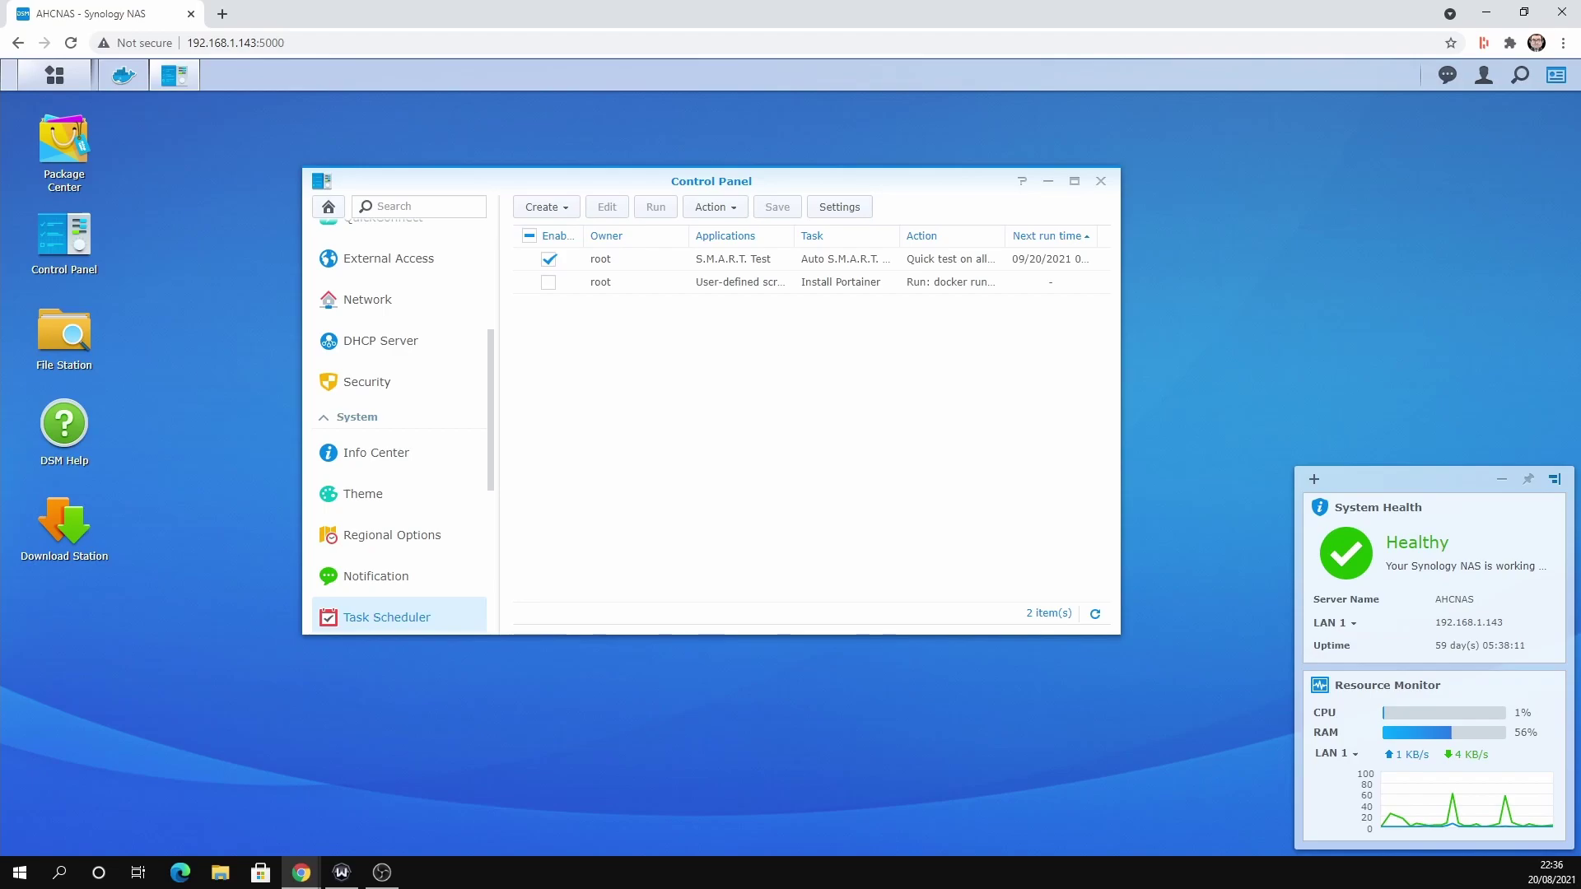
- Run the Install Portainer task now and confirm with Yes
click(839, 282)
click(655, 207)
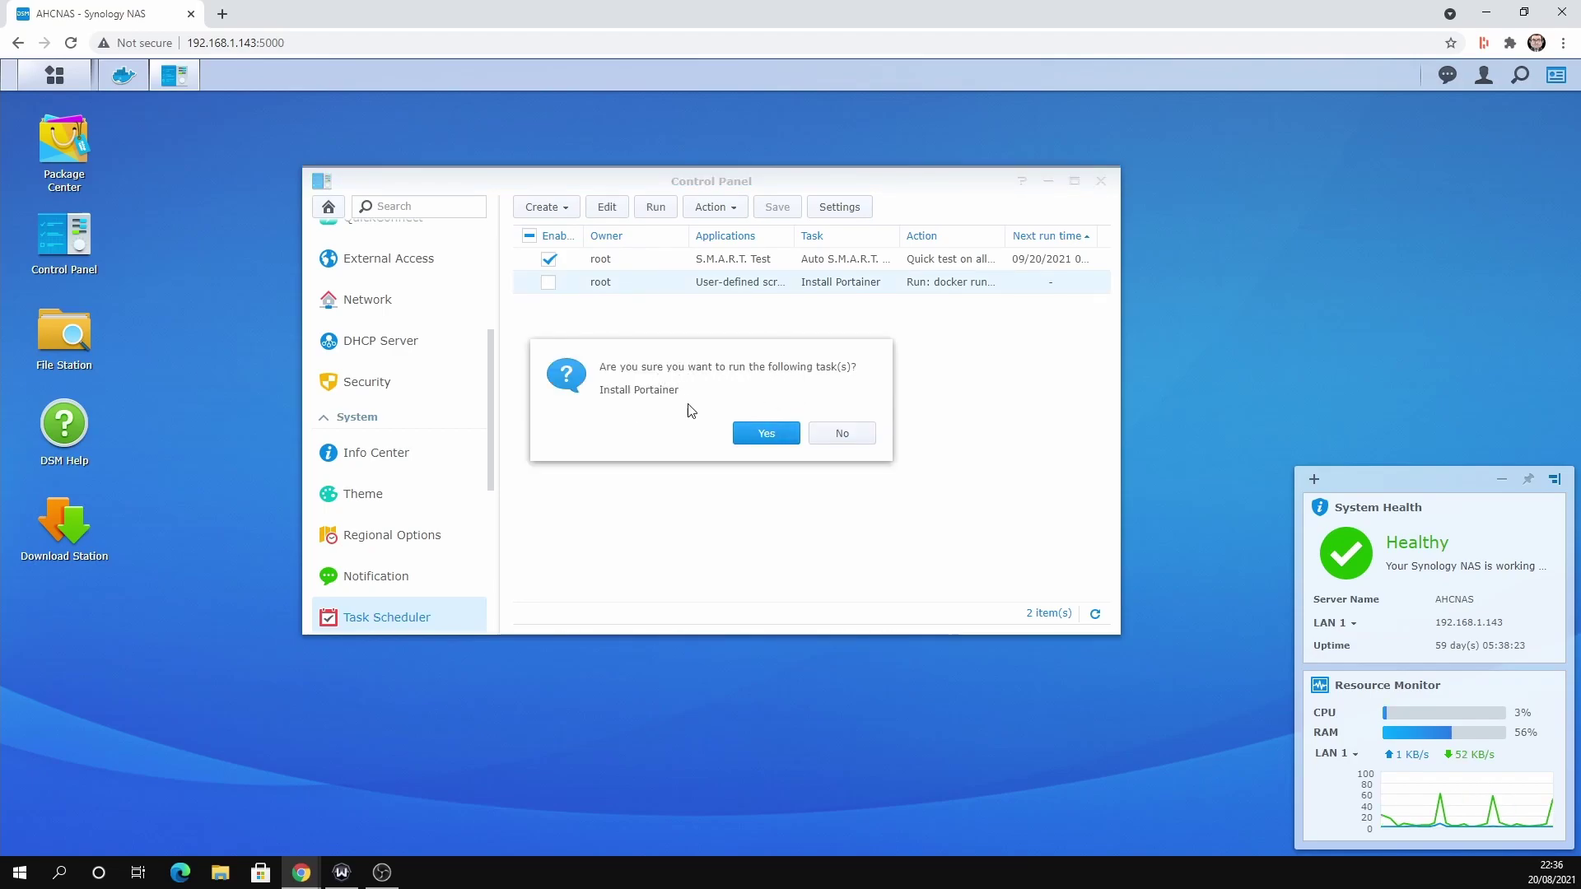
click(770, 438)
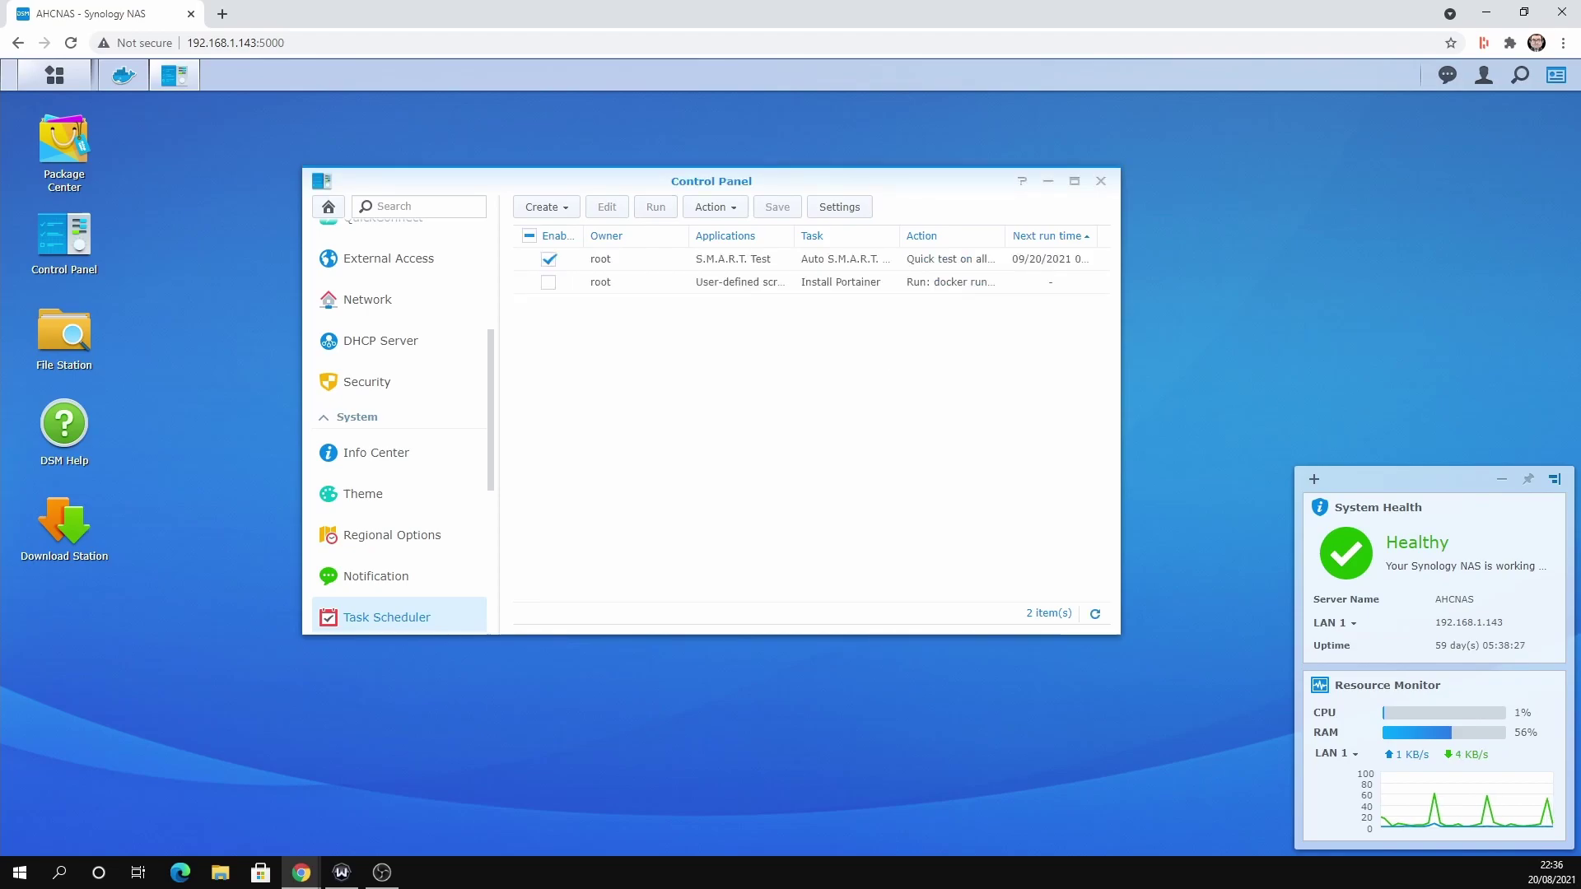
- Load 192.168.1.143:9000 in a new Chrome tab
click(222, 14)
click(247, 42)
text(192.168)
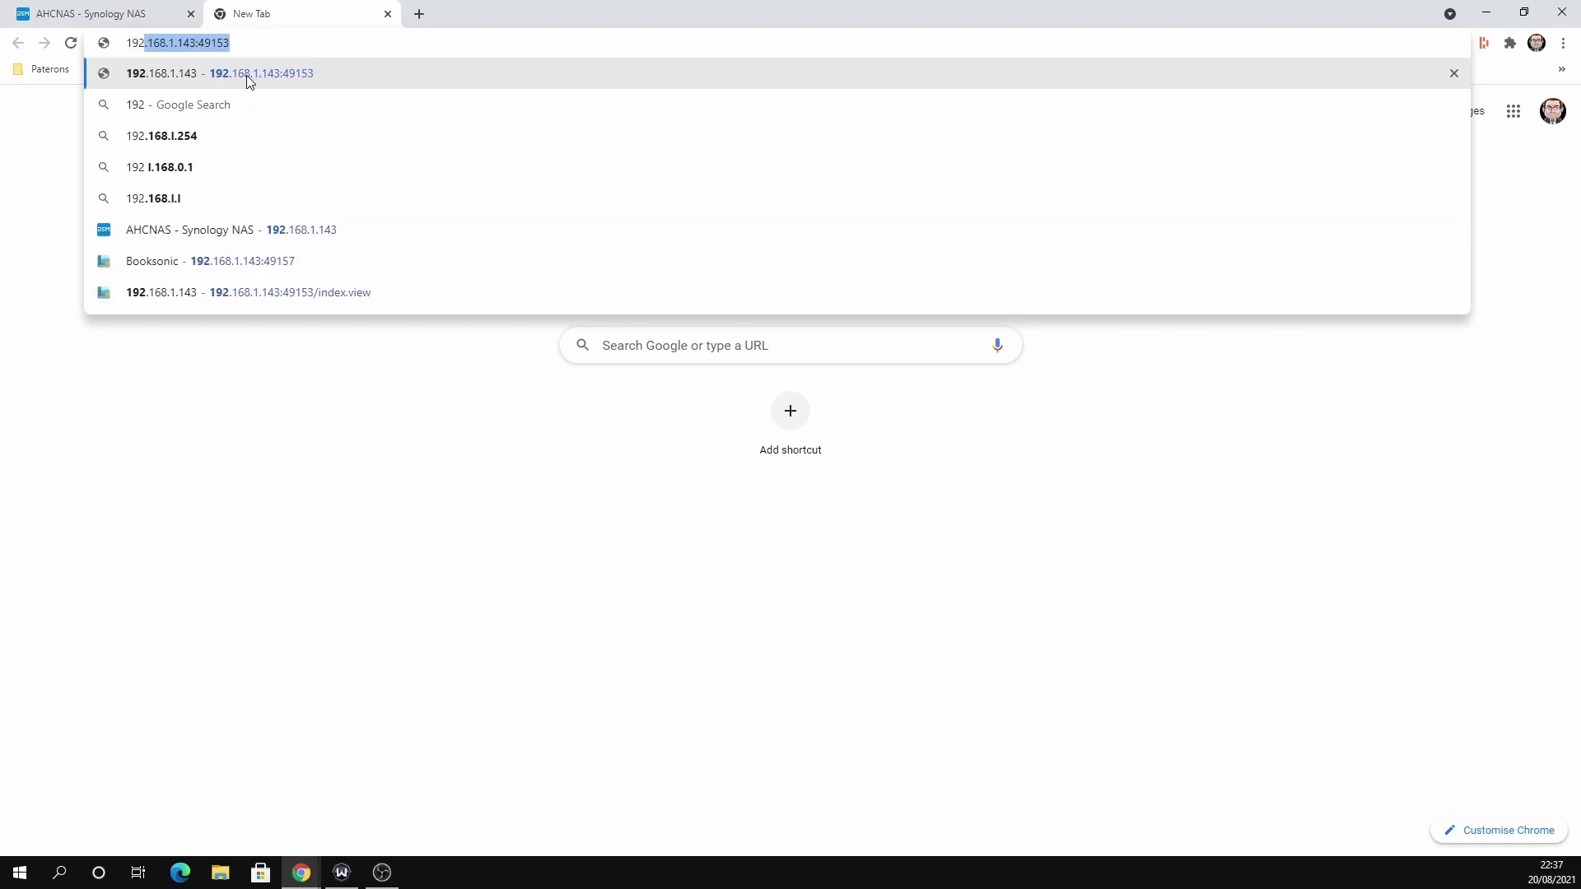
text(.1.143)
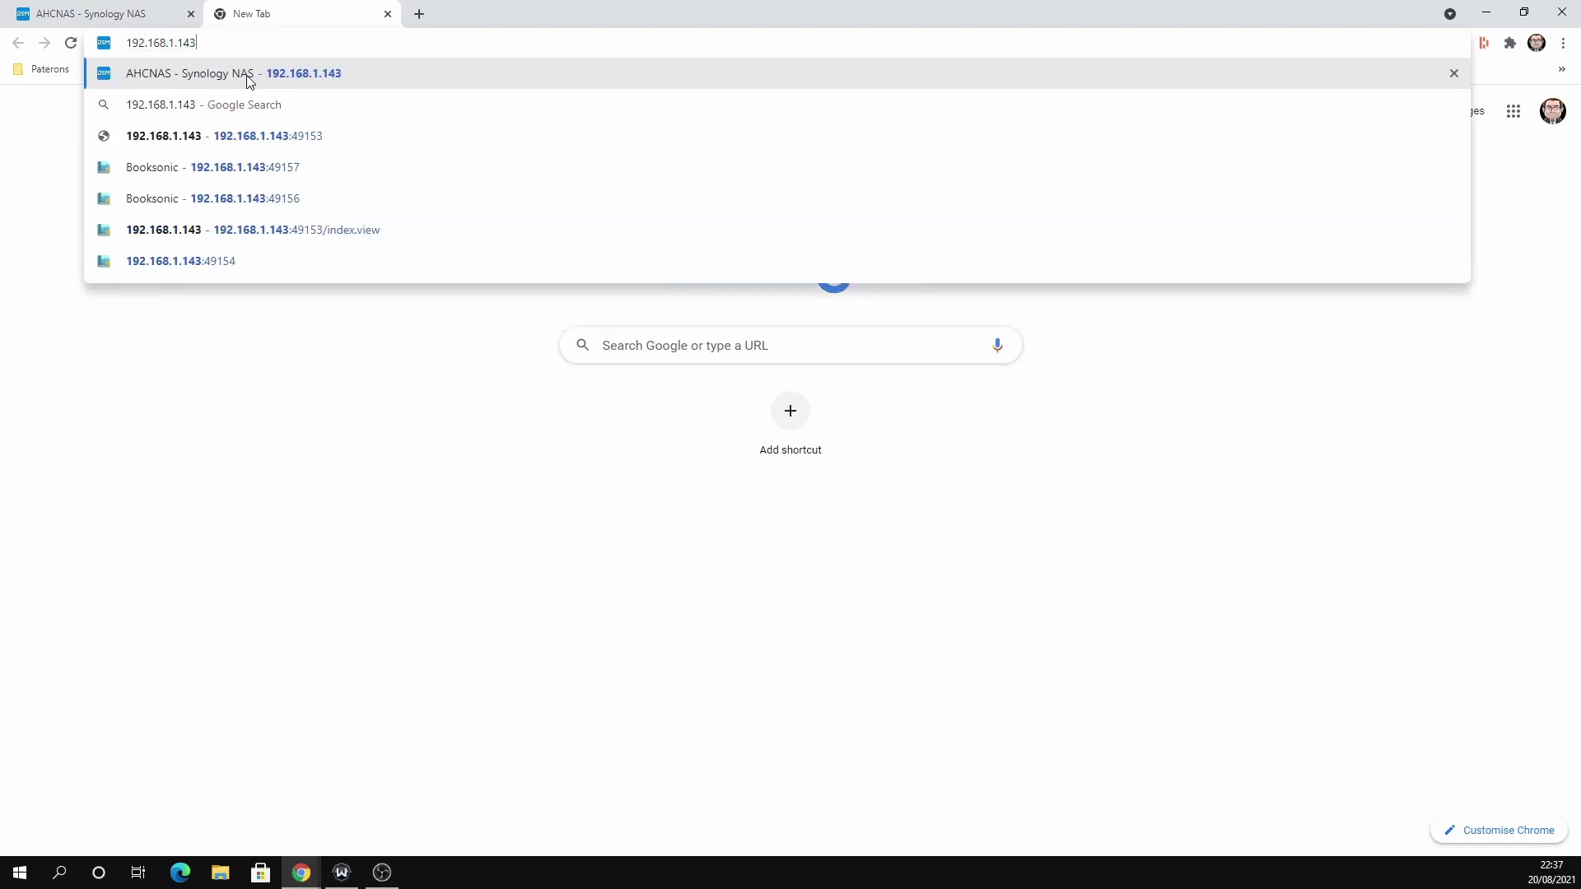
text(:)
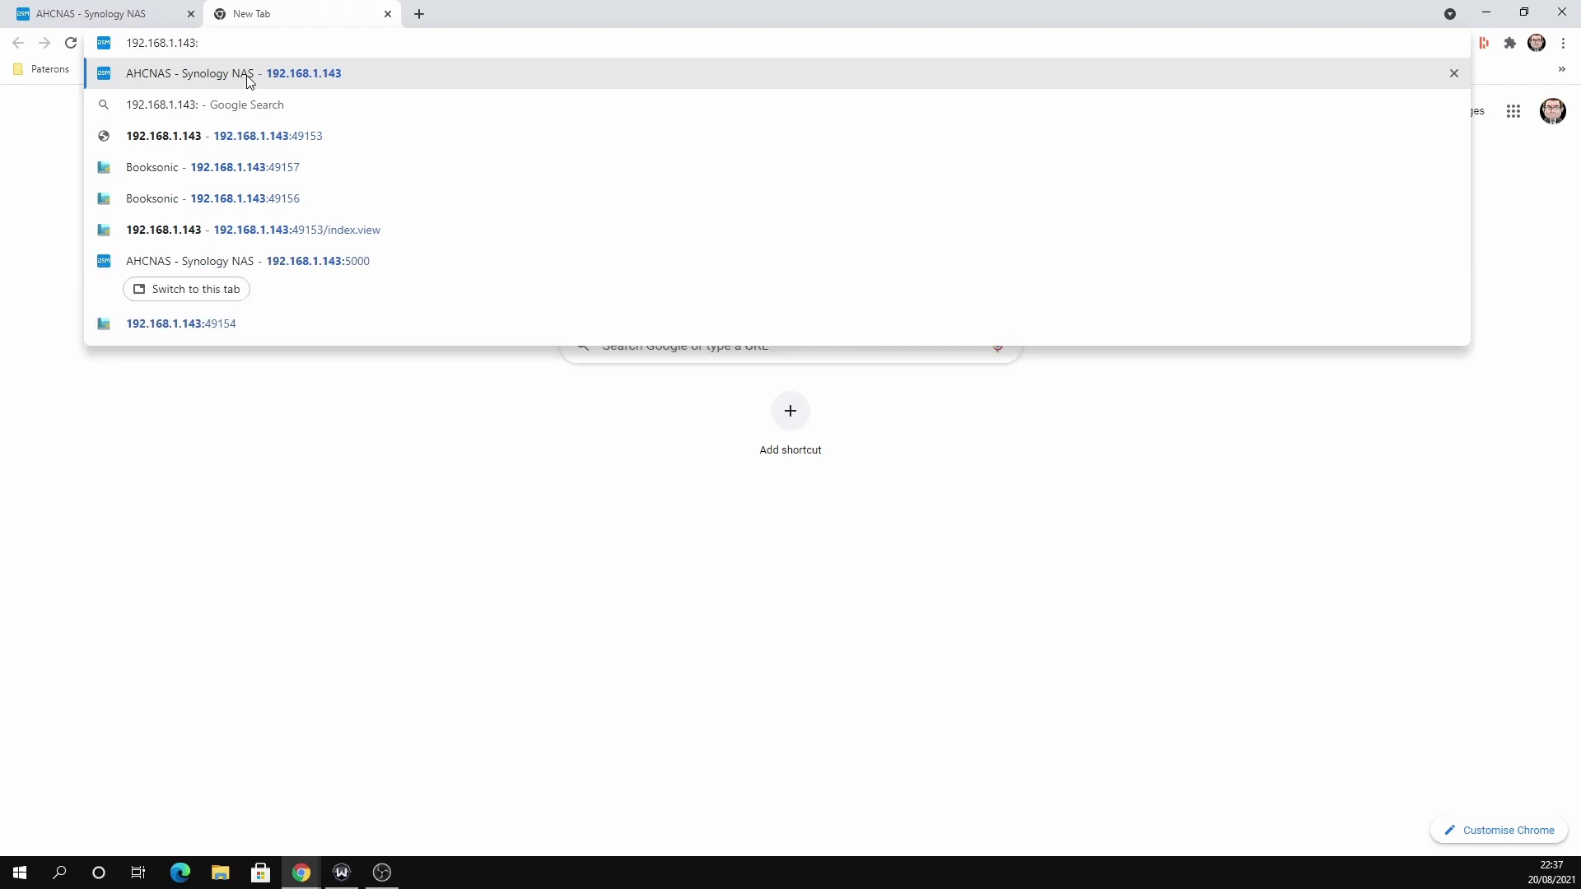
text(9000)
key(Return)
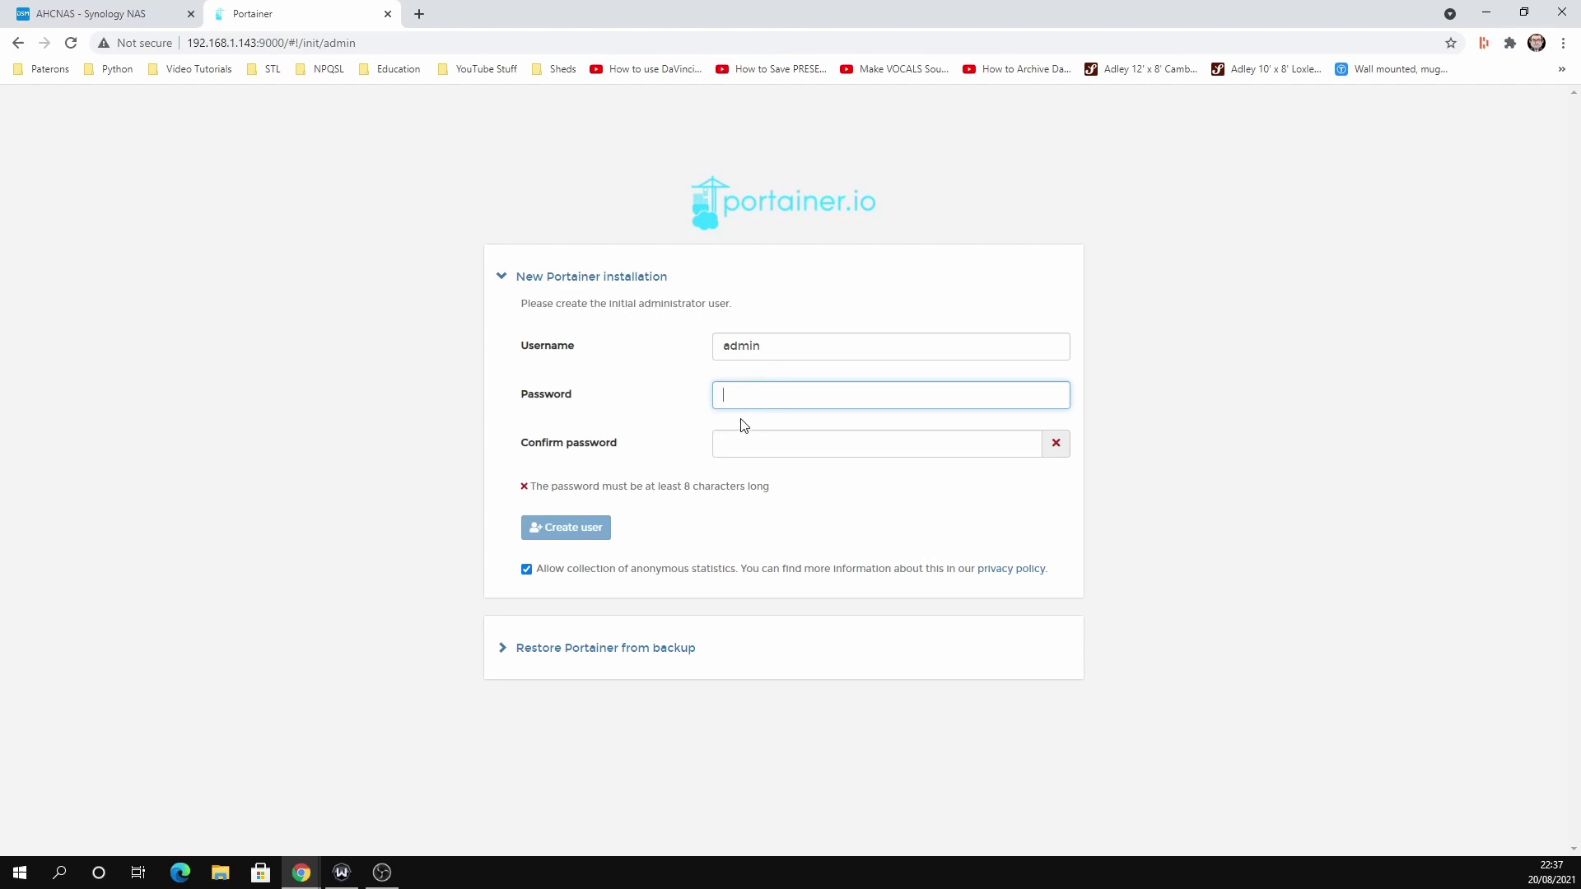
- Enter and confirm the admin password, untick anonymous statistics, and create the user
click(778, 393)
key(ctrl+v)
key(Tab)
text(******)
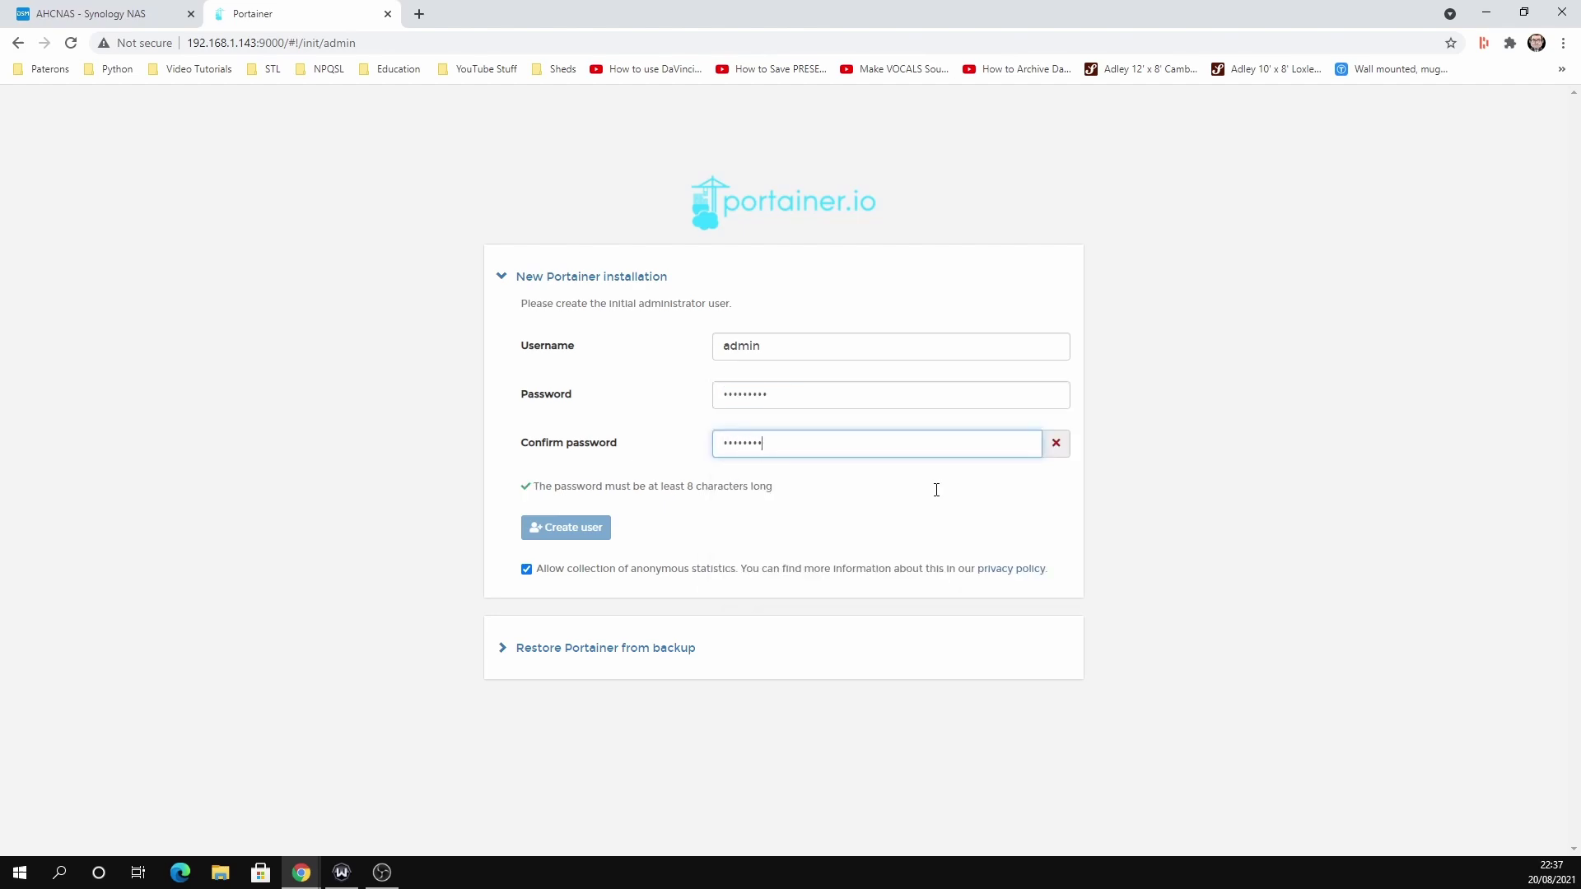
text(•)
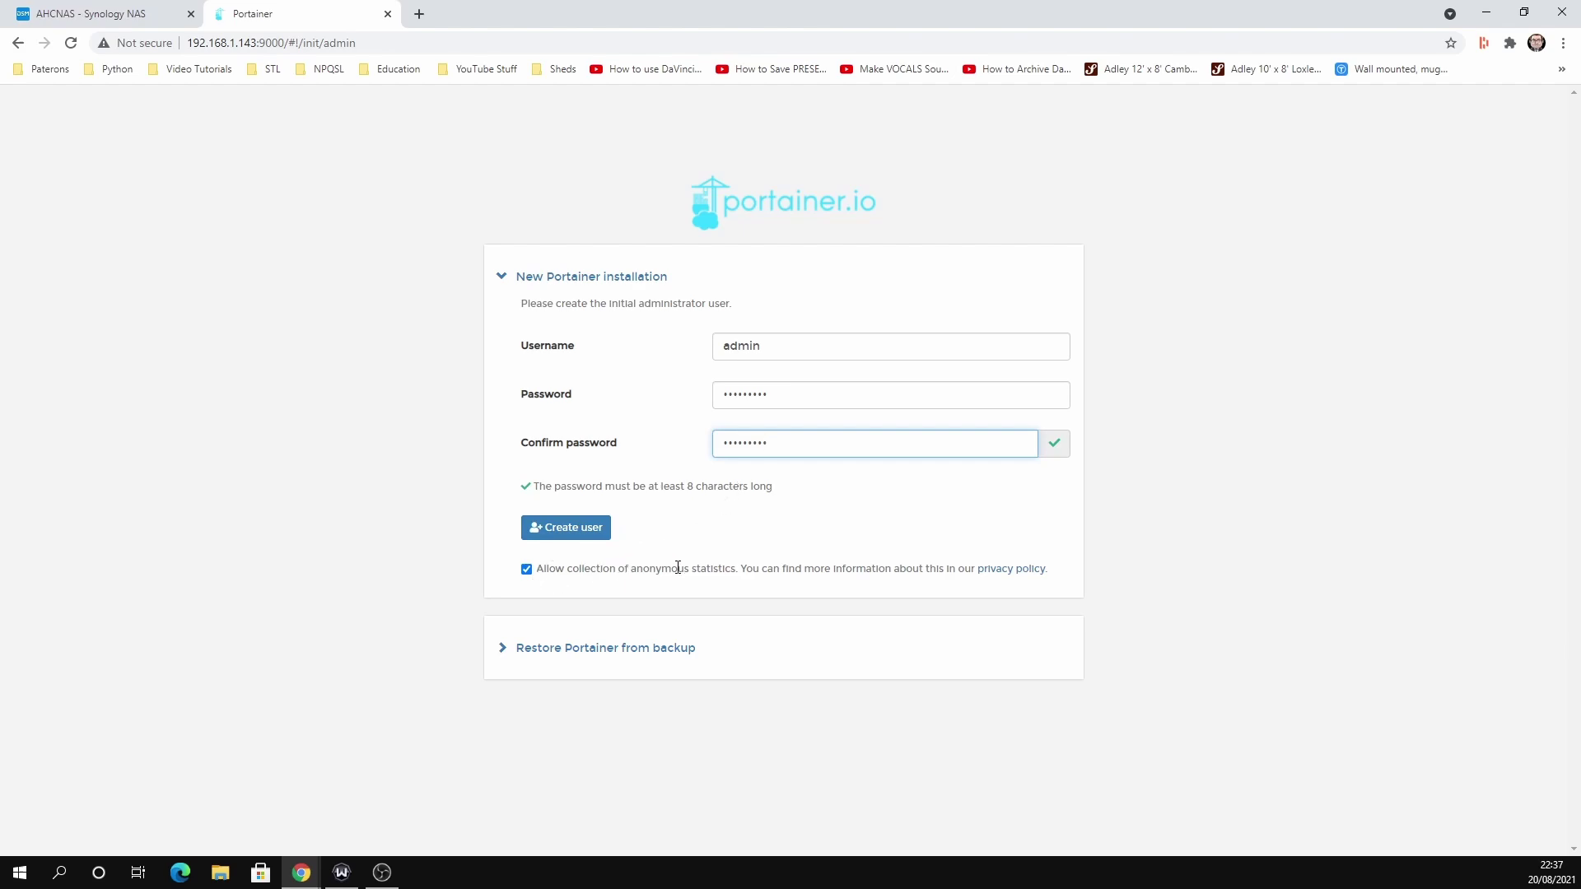
click(526, 570)
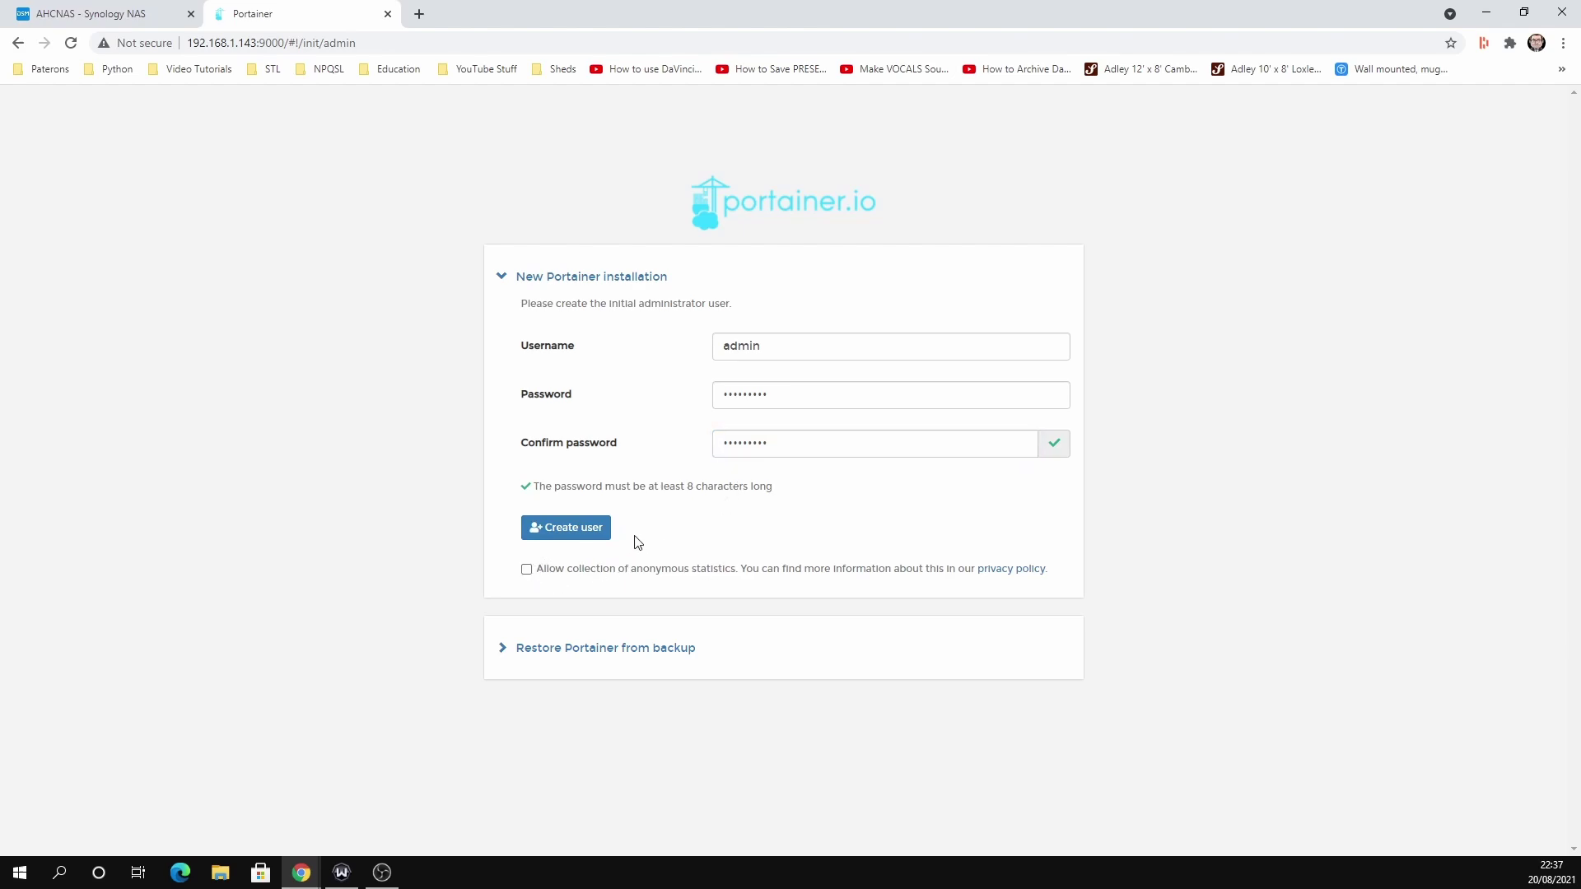
click(601, 540)
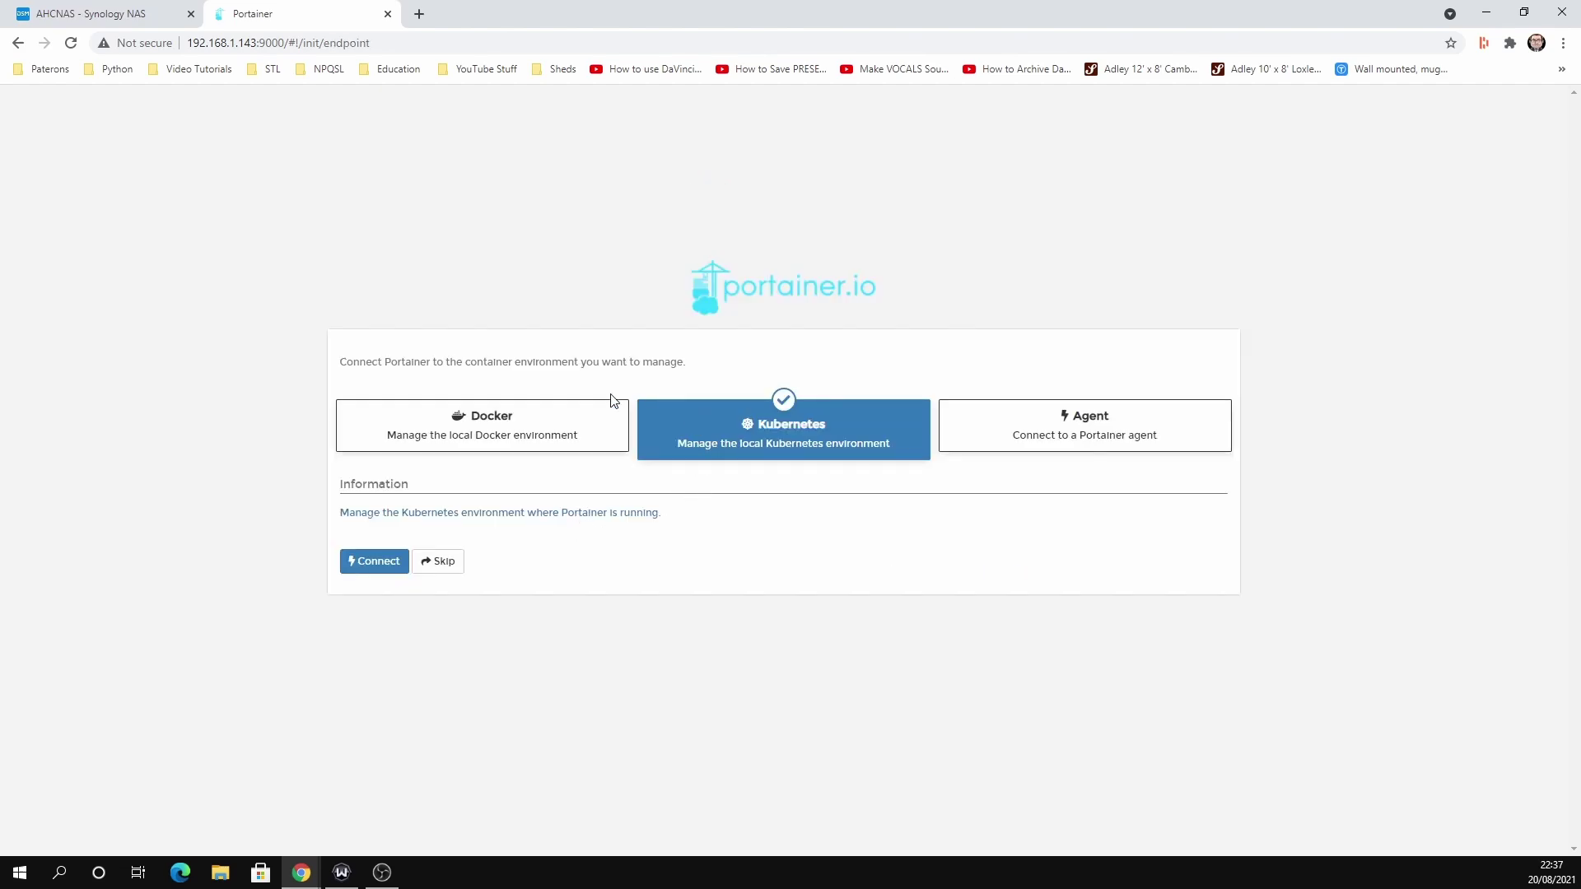
- Choose Docker as the local environment and connect to it
click(487, 423)
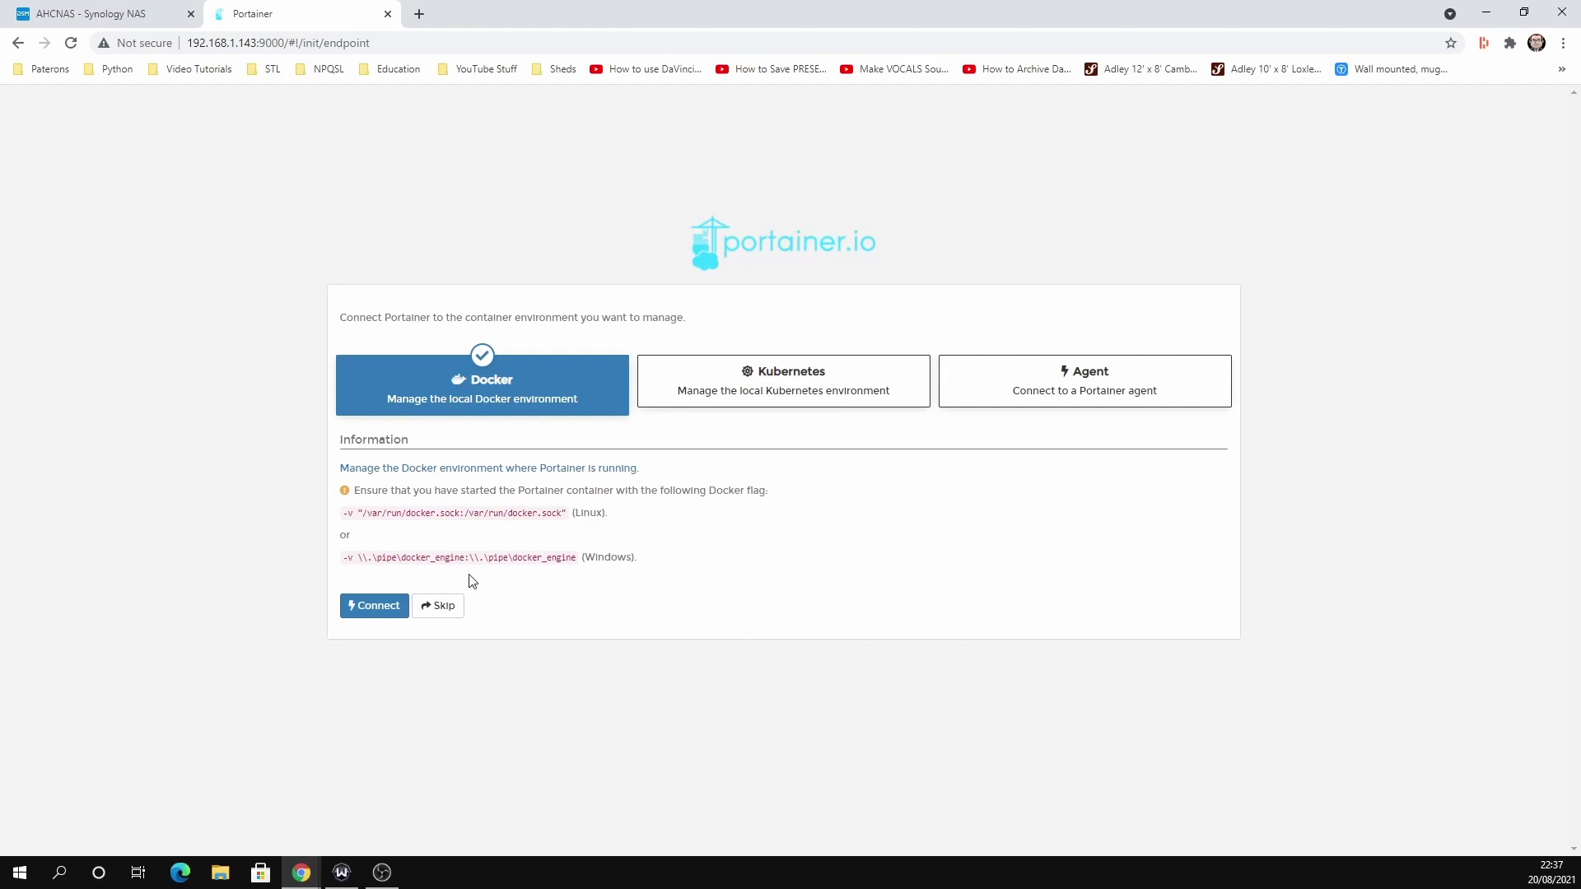
click(359, 606)
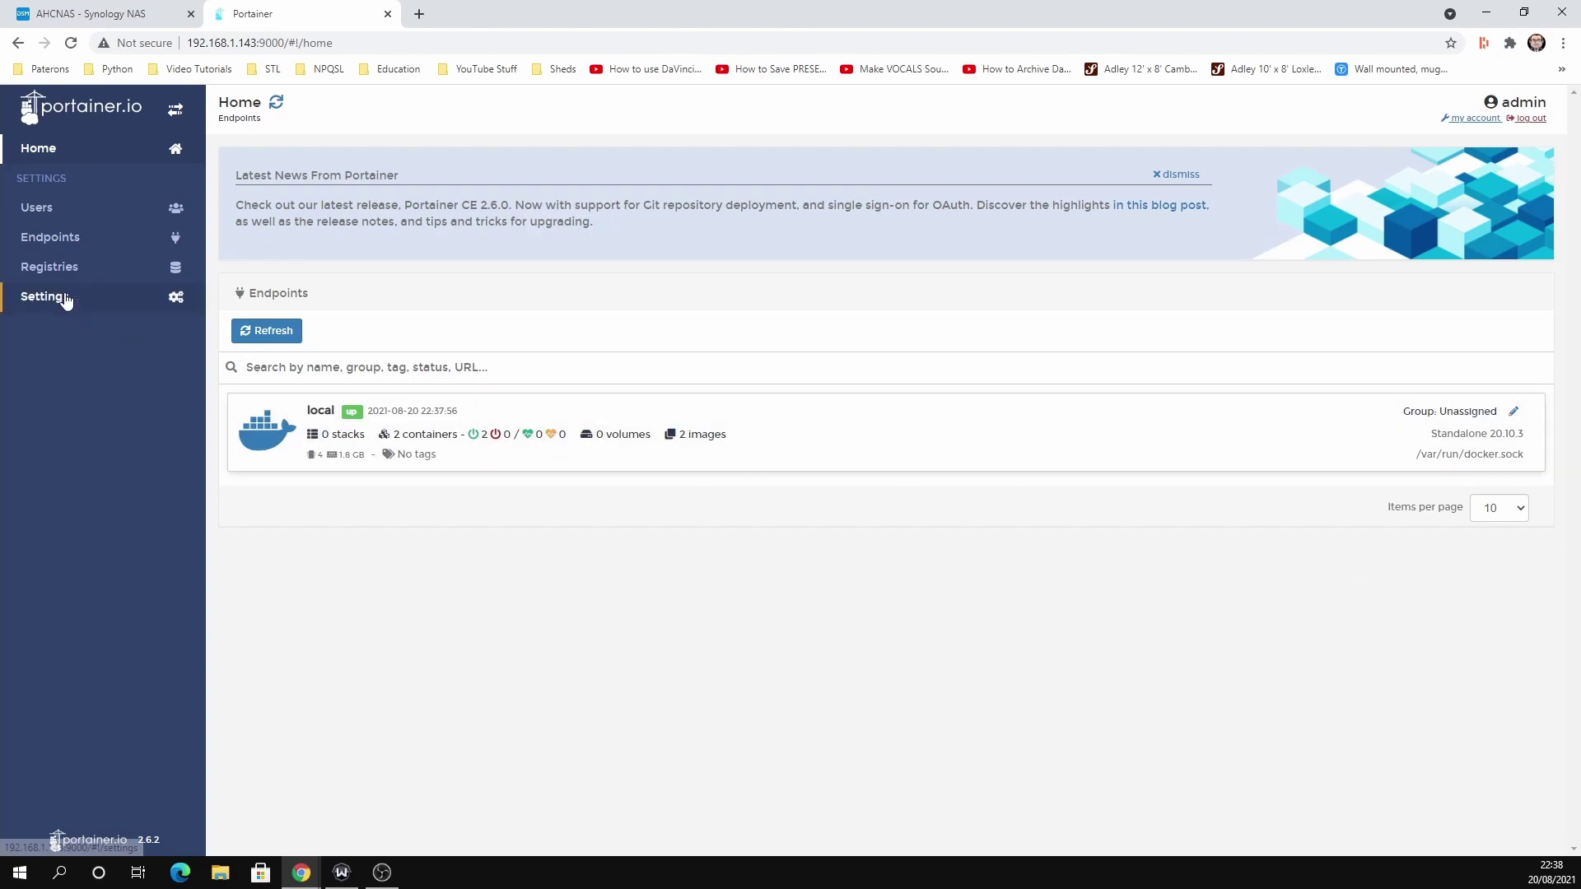
- Go to Endpoints, select the 'local' row, and open its details page
click(73, 240)
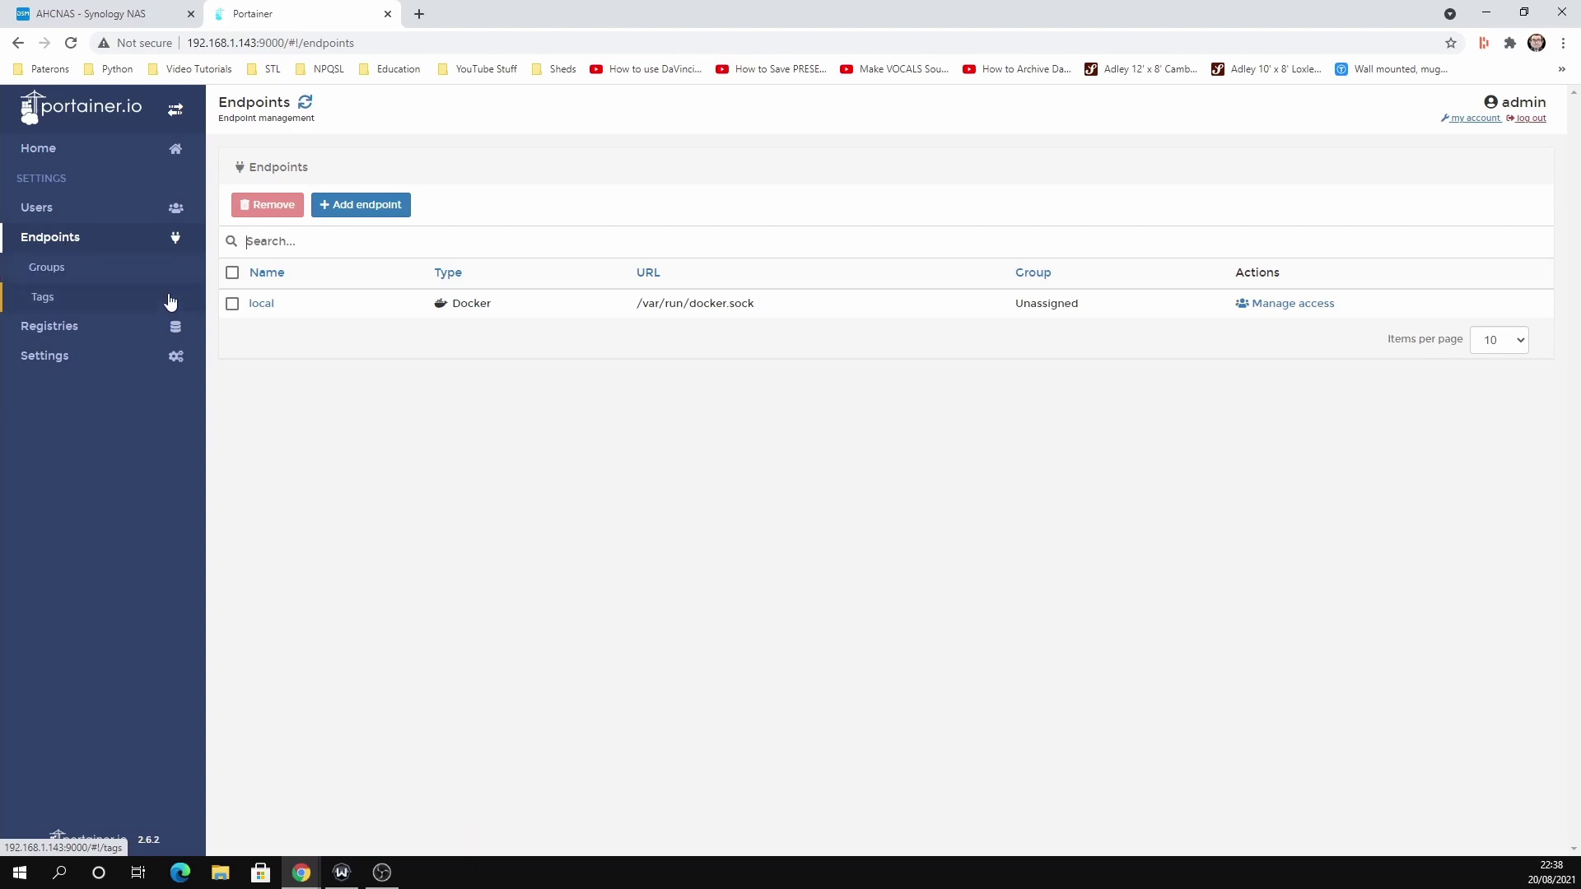
click(232, 303)
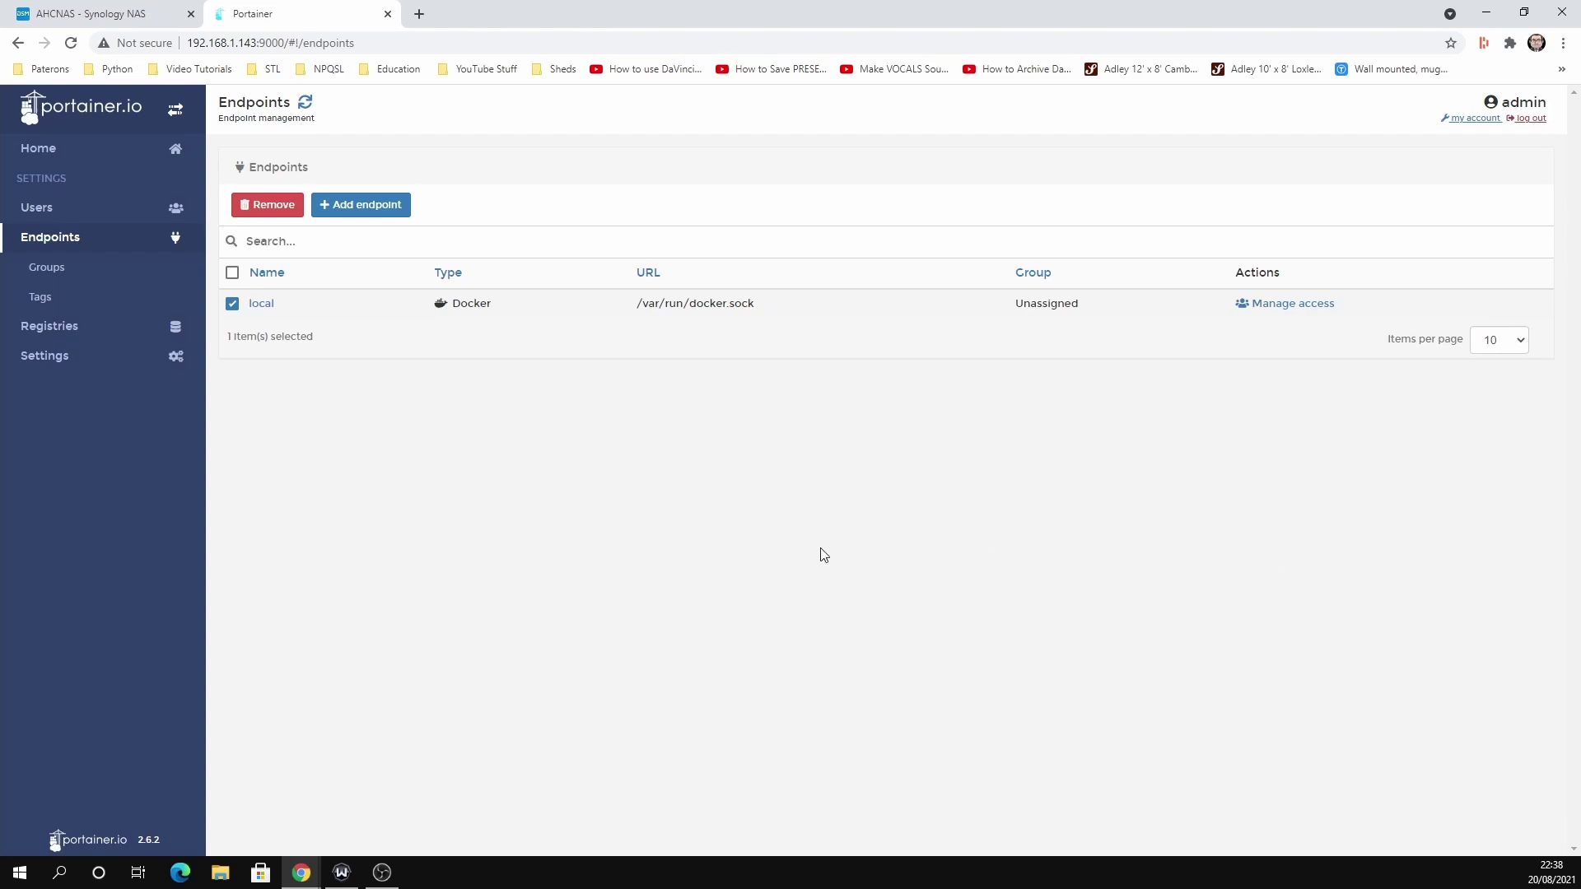
click(261, 304)
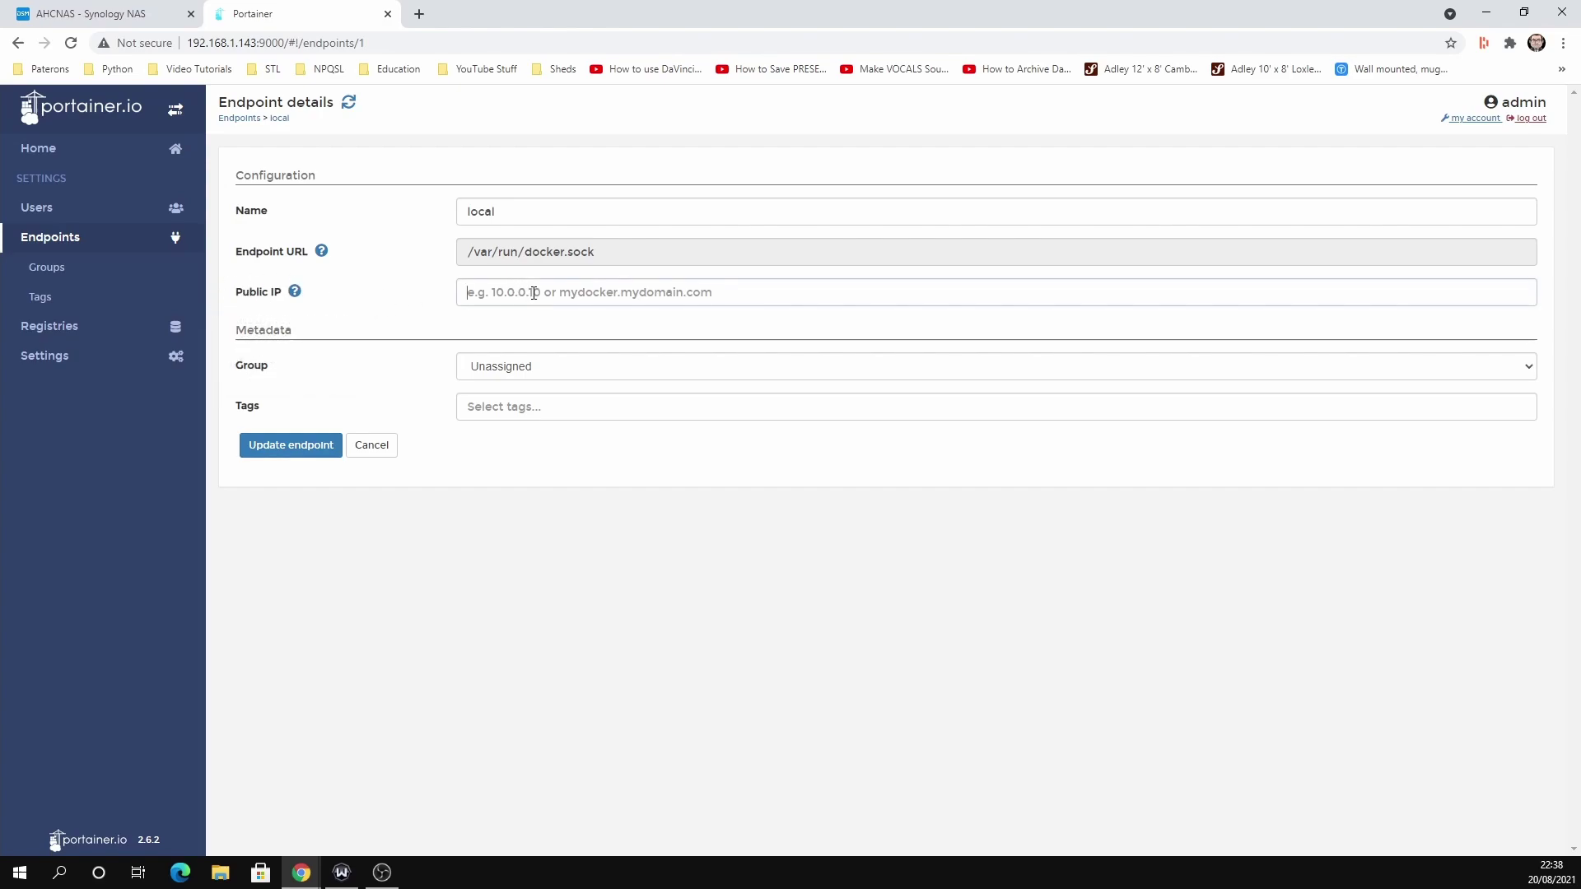
- Enter 192.168.1.143 as the local endpoint's Public IP and update the endpoint
click(756, 286)
text(192.)
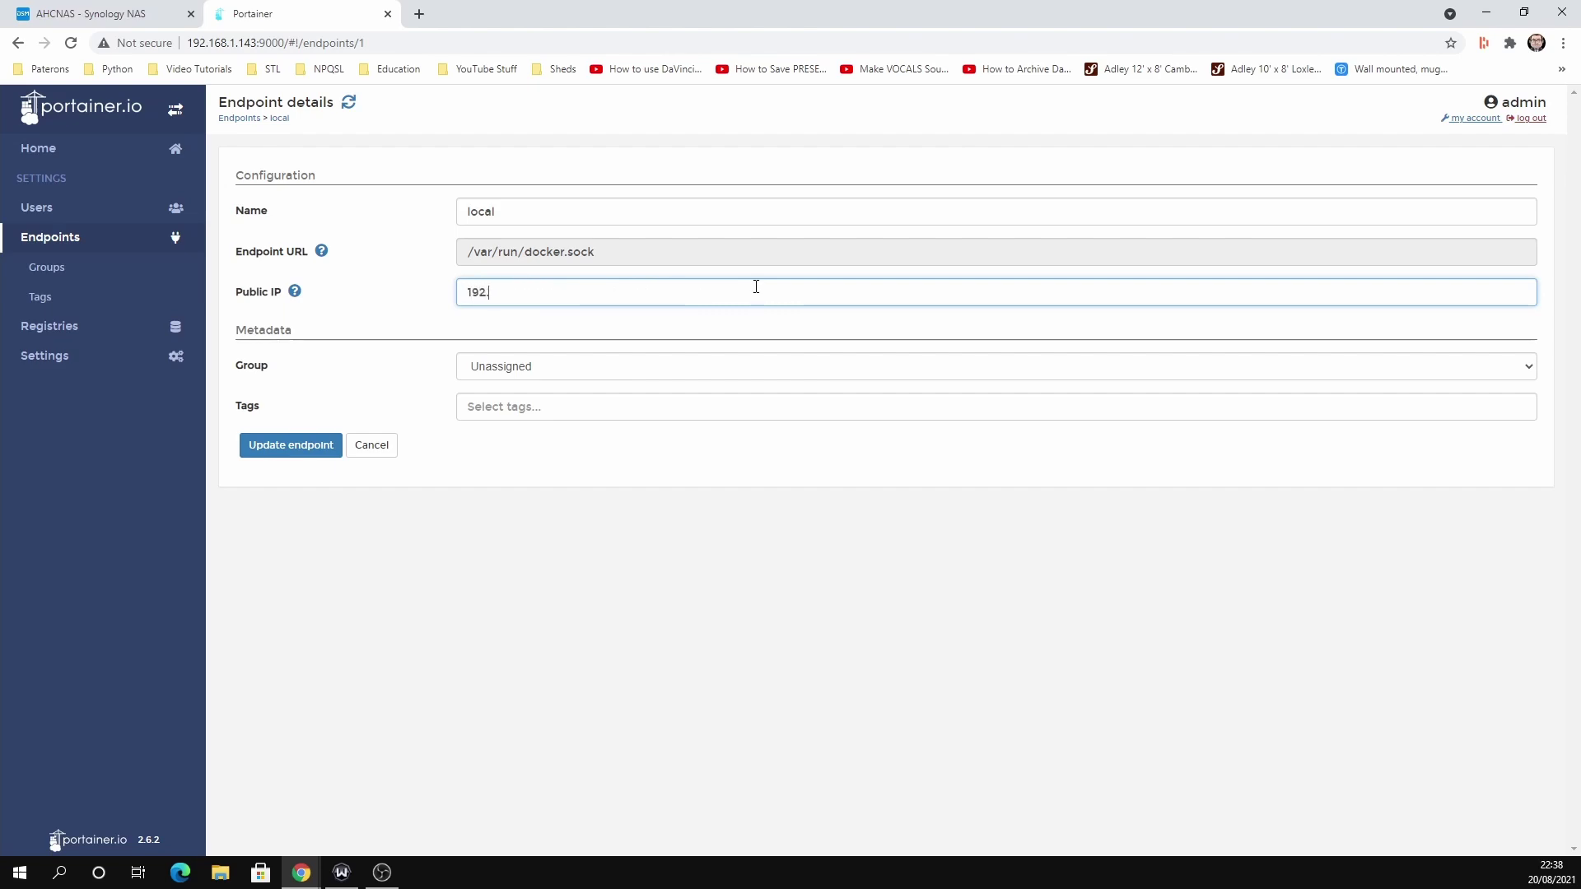
text(168.1.143)
click(299, 448)
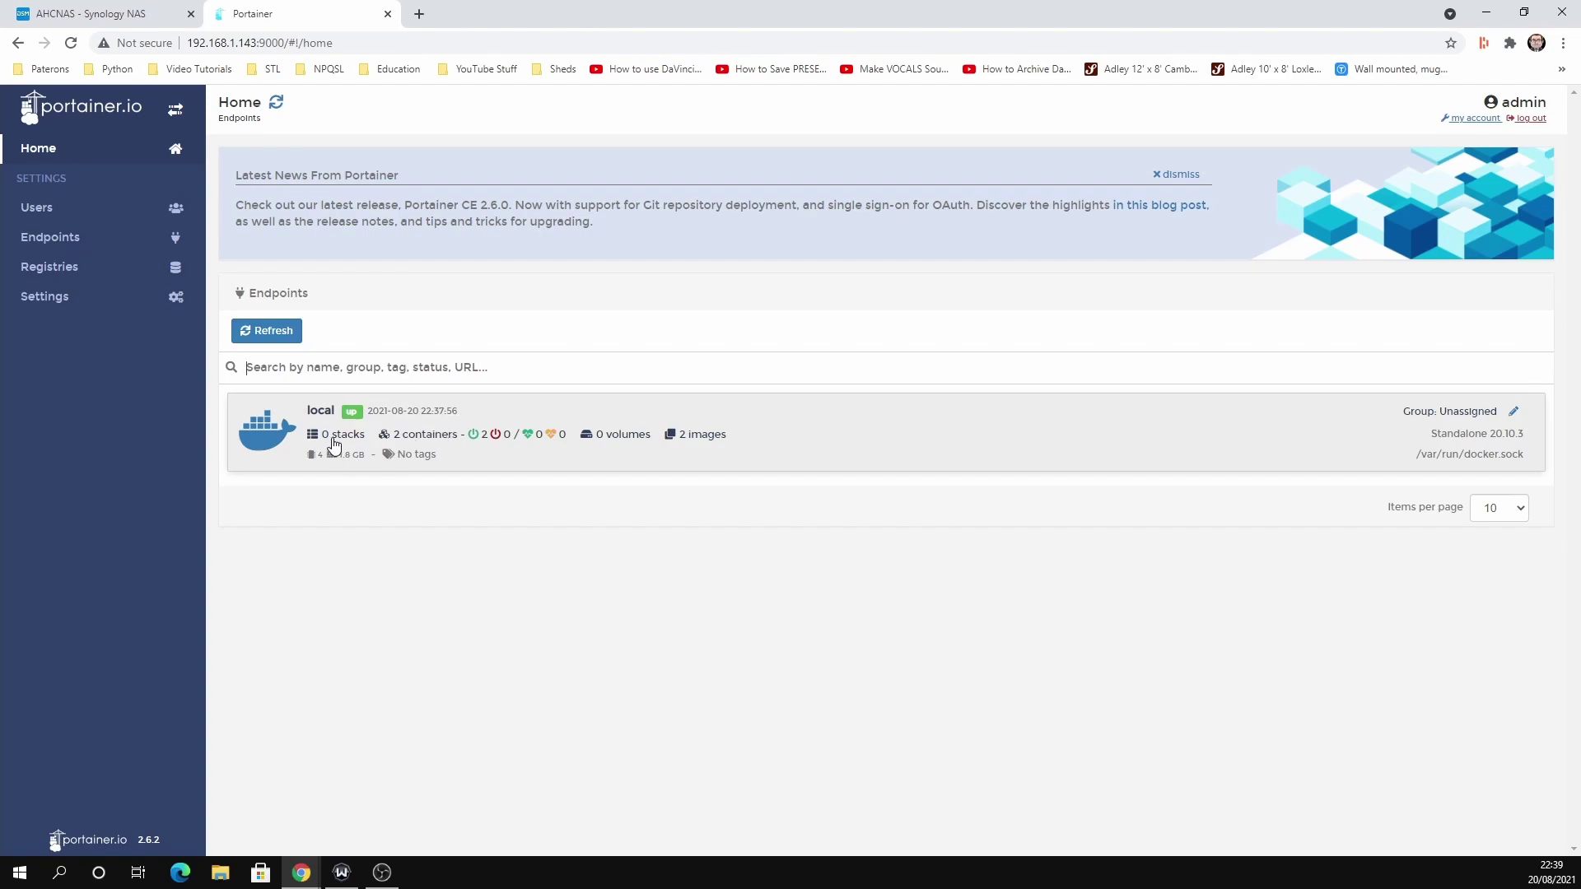
- List the local endpoint's two running containers and open the linuxserver-booksonic-air1 container's details
click(418, 447)
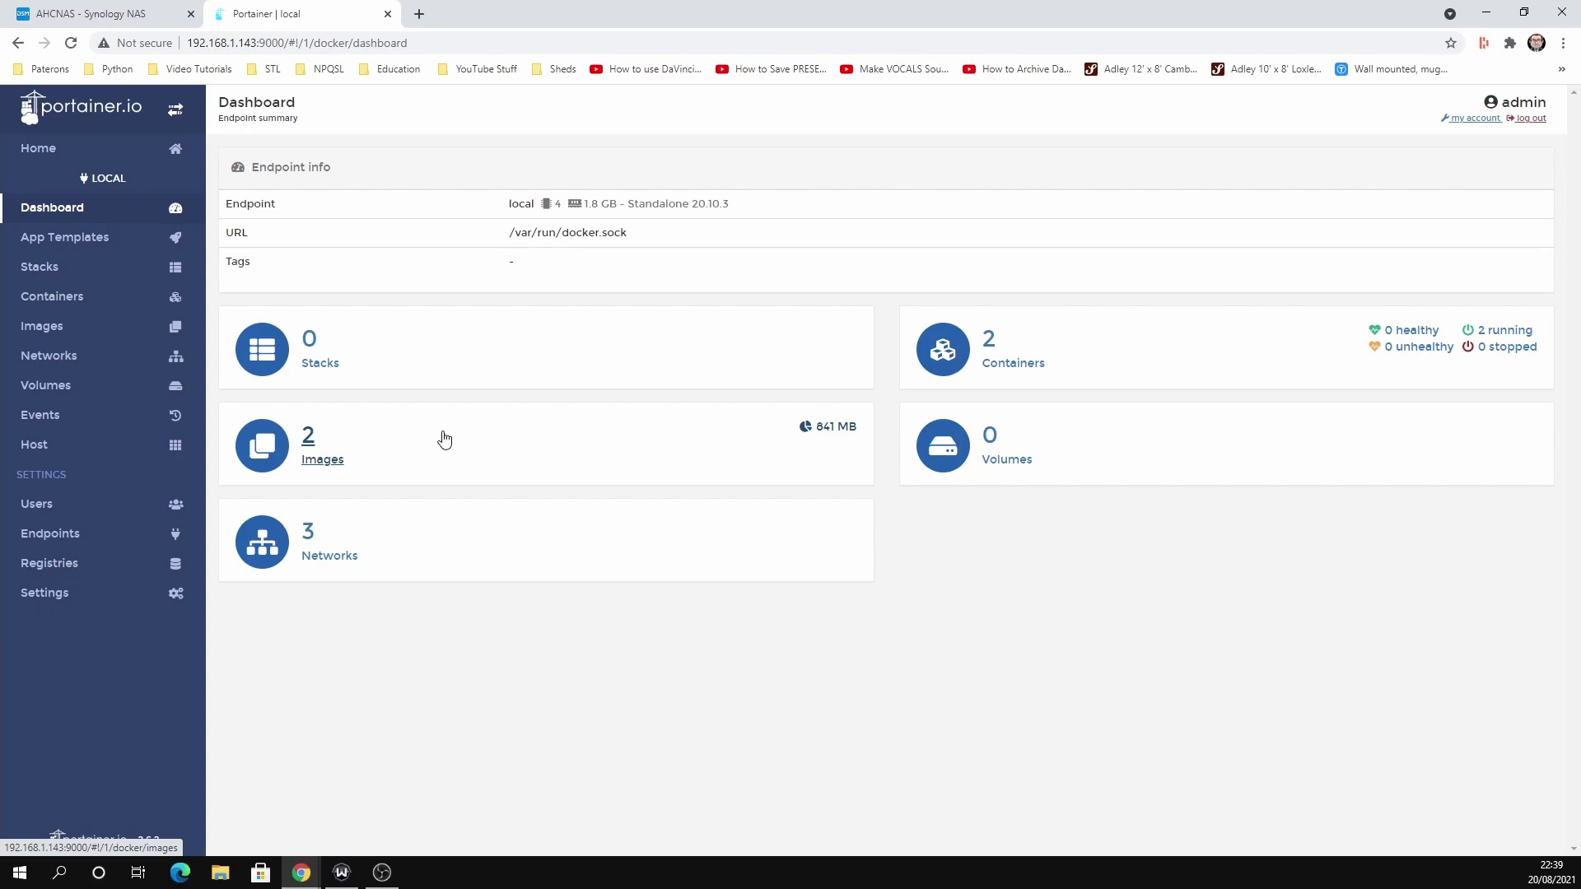
click(1062, 365)
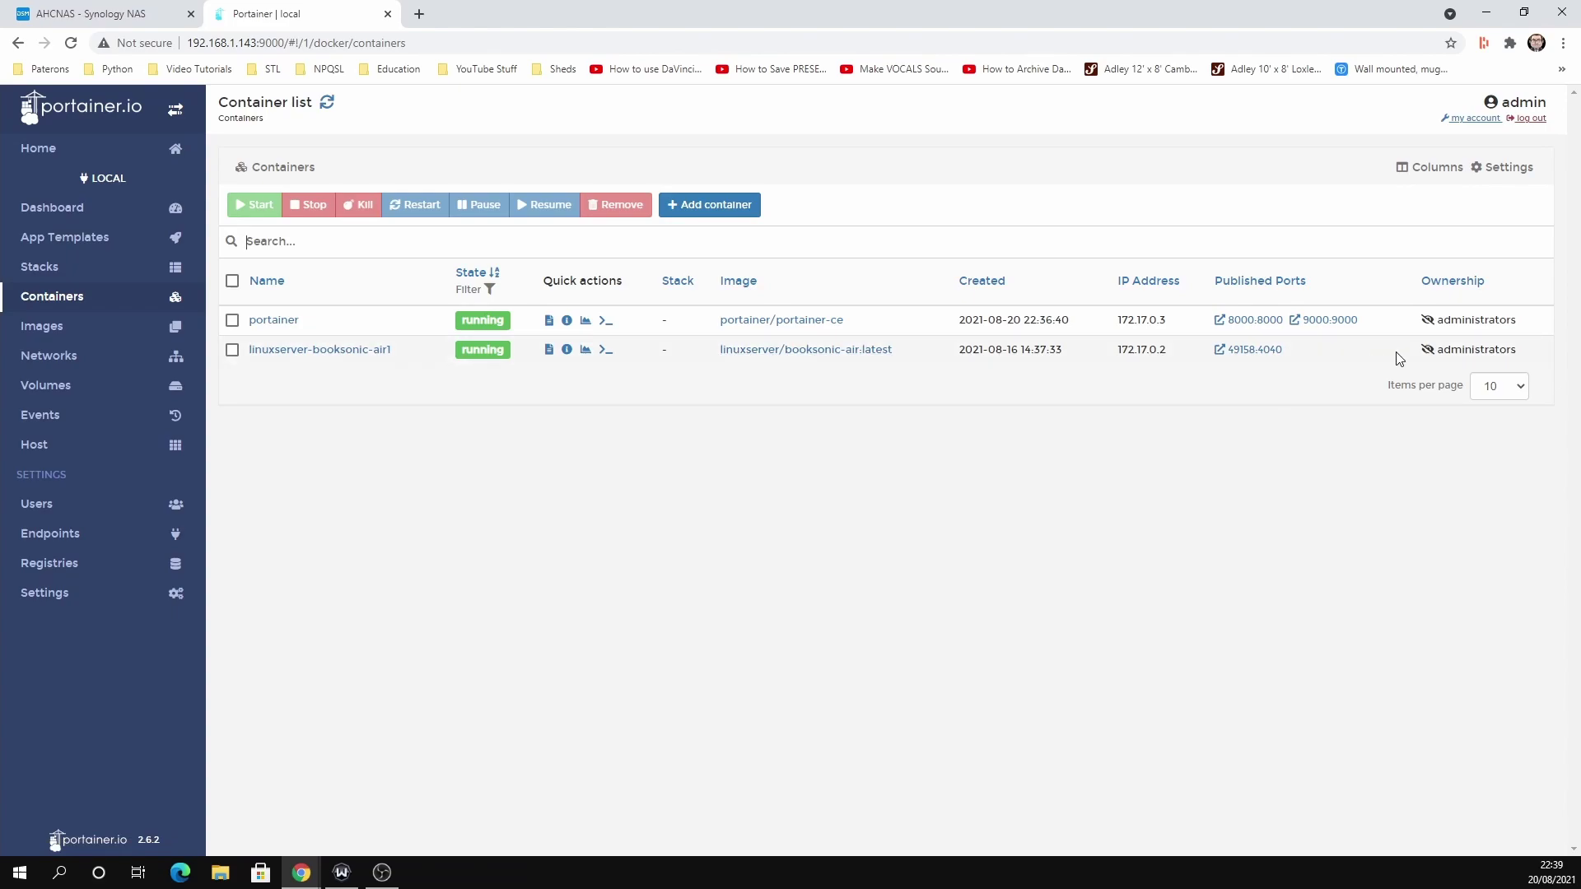
click(294, 350)
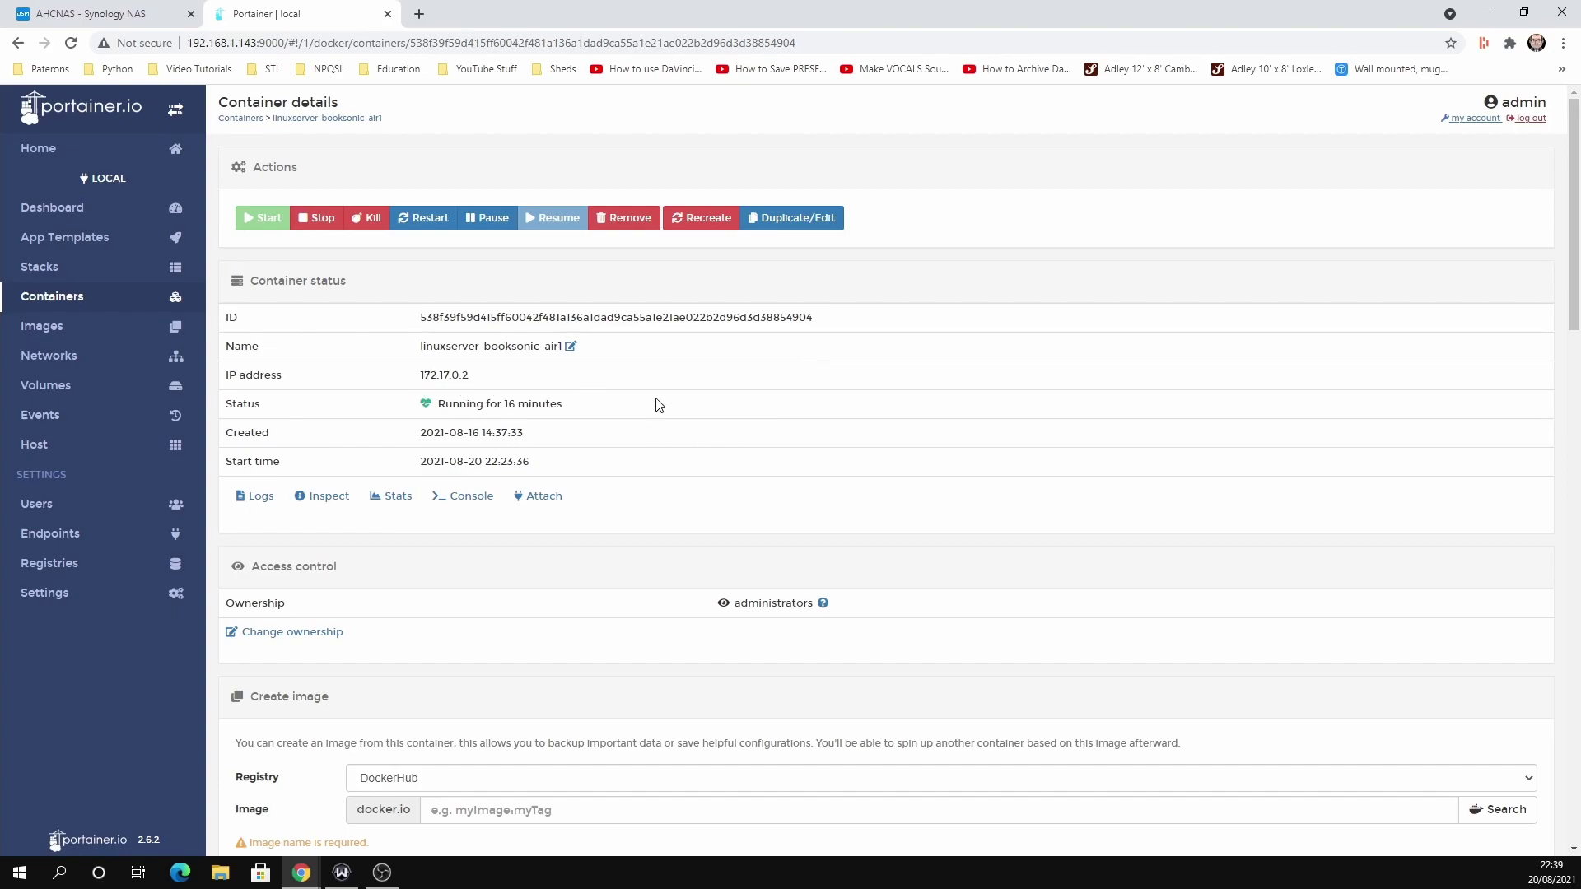
- Review the linuxserver-booksonic-air1 details, then close Portainer and the browser to the desktop
scroll(656, 404, down, 1)
scroll(656, 407, down, 1)
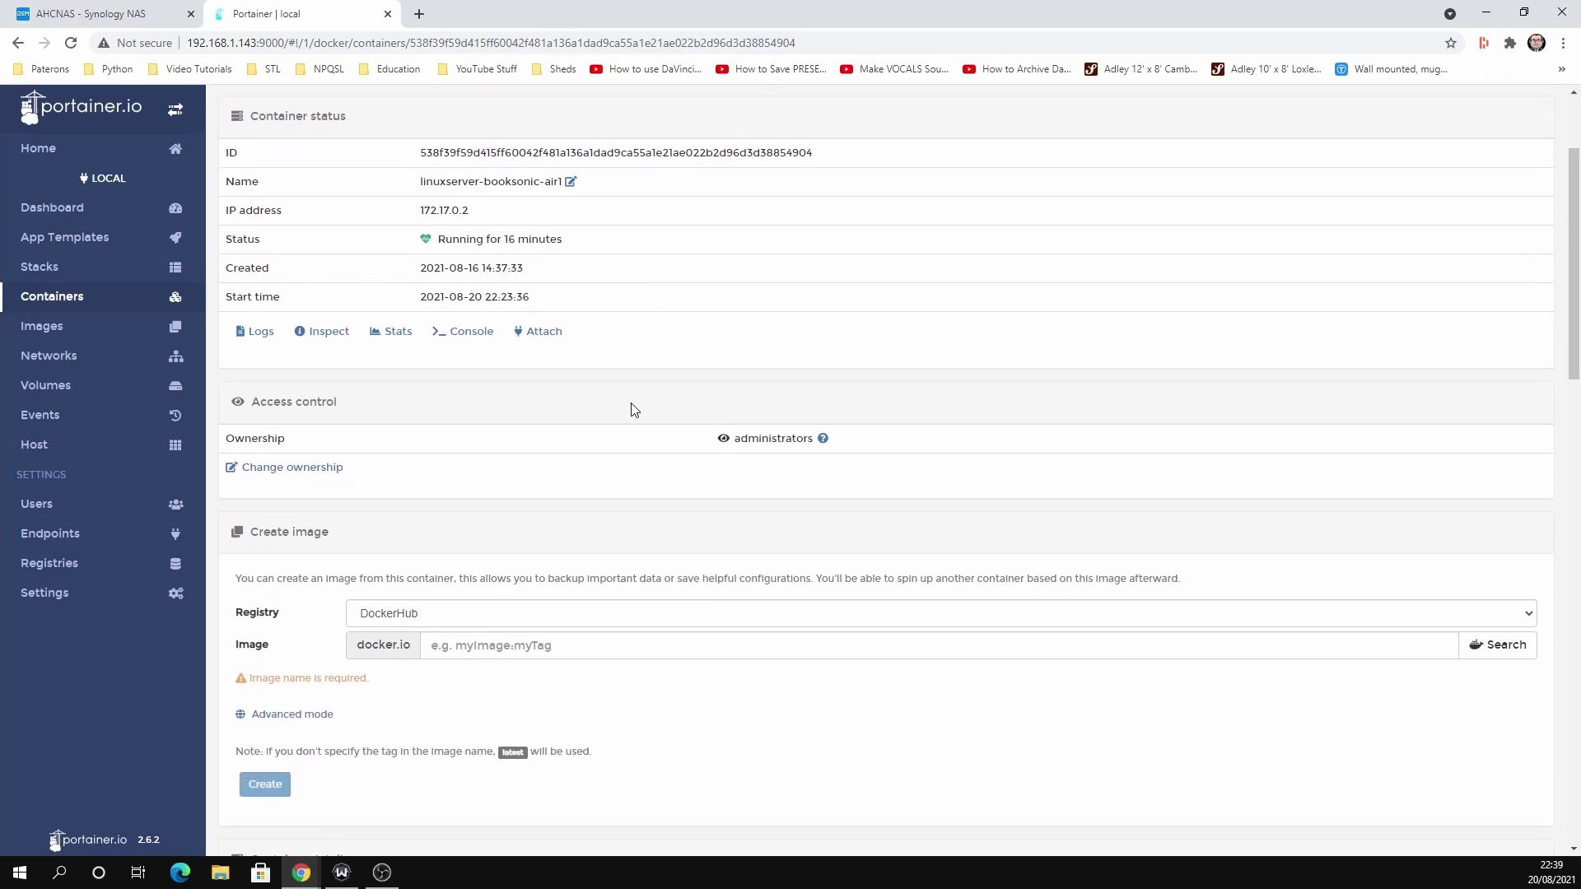
scroll(622, 417, down, 1)
scroll(622, 416, down, 2)
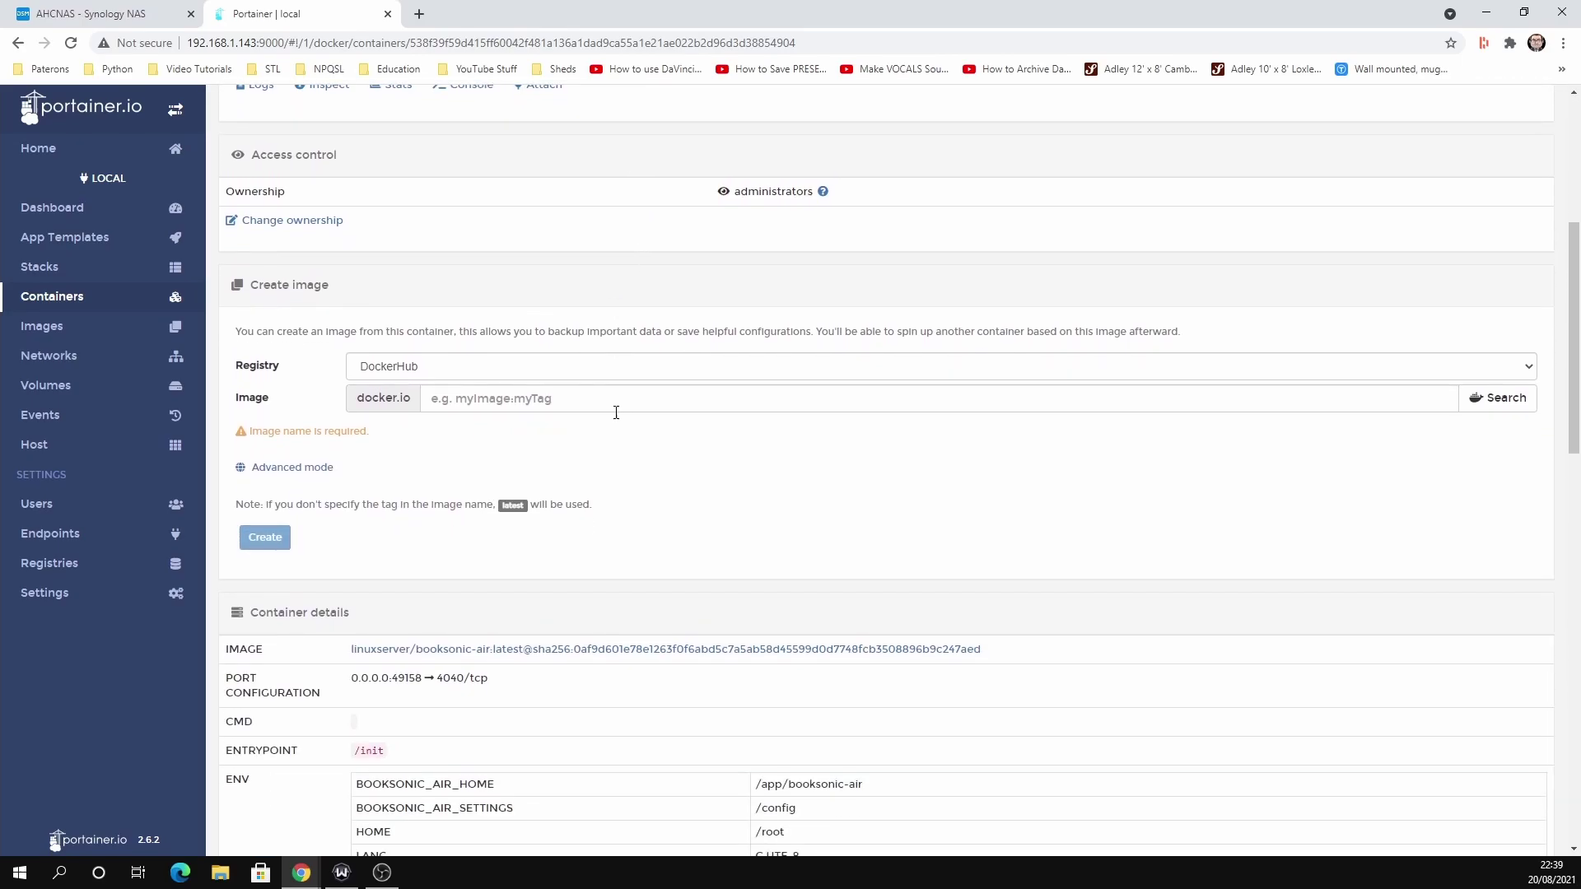
scroll(618, 420, down, 5)
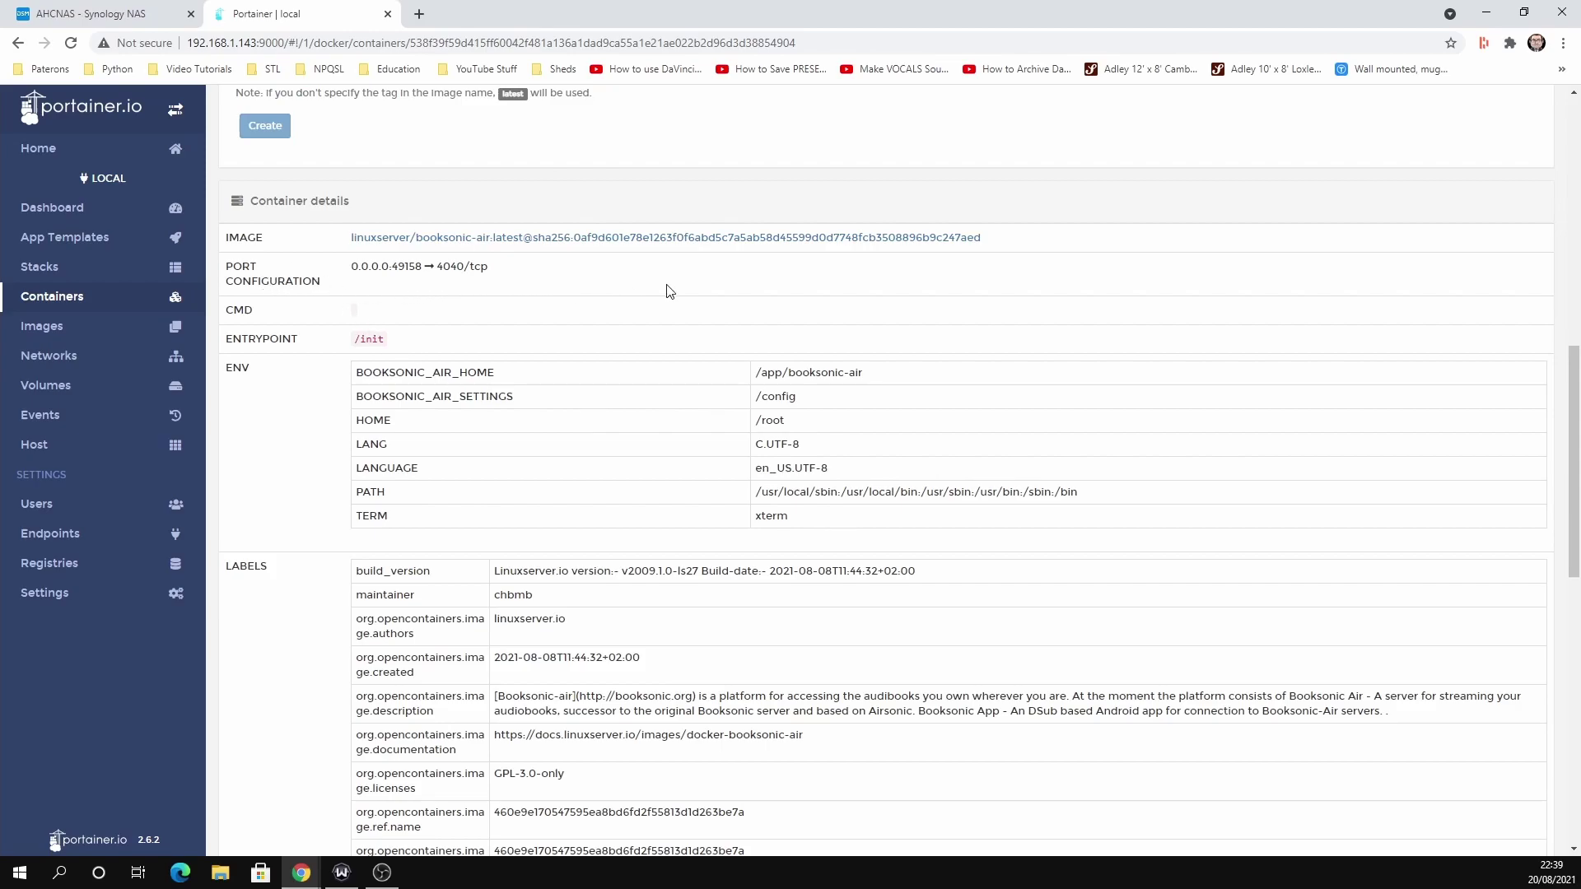
scroll(648, 362, down, 8)
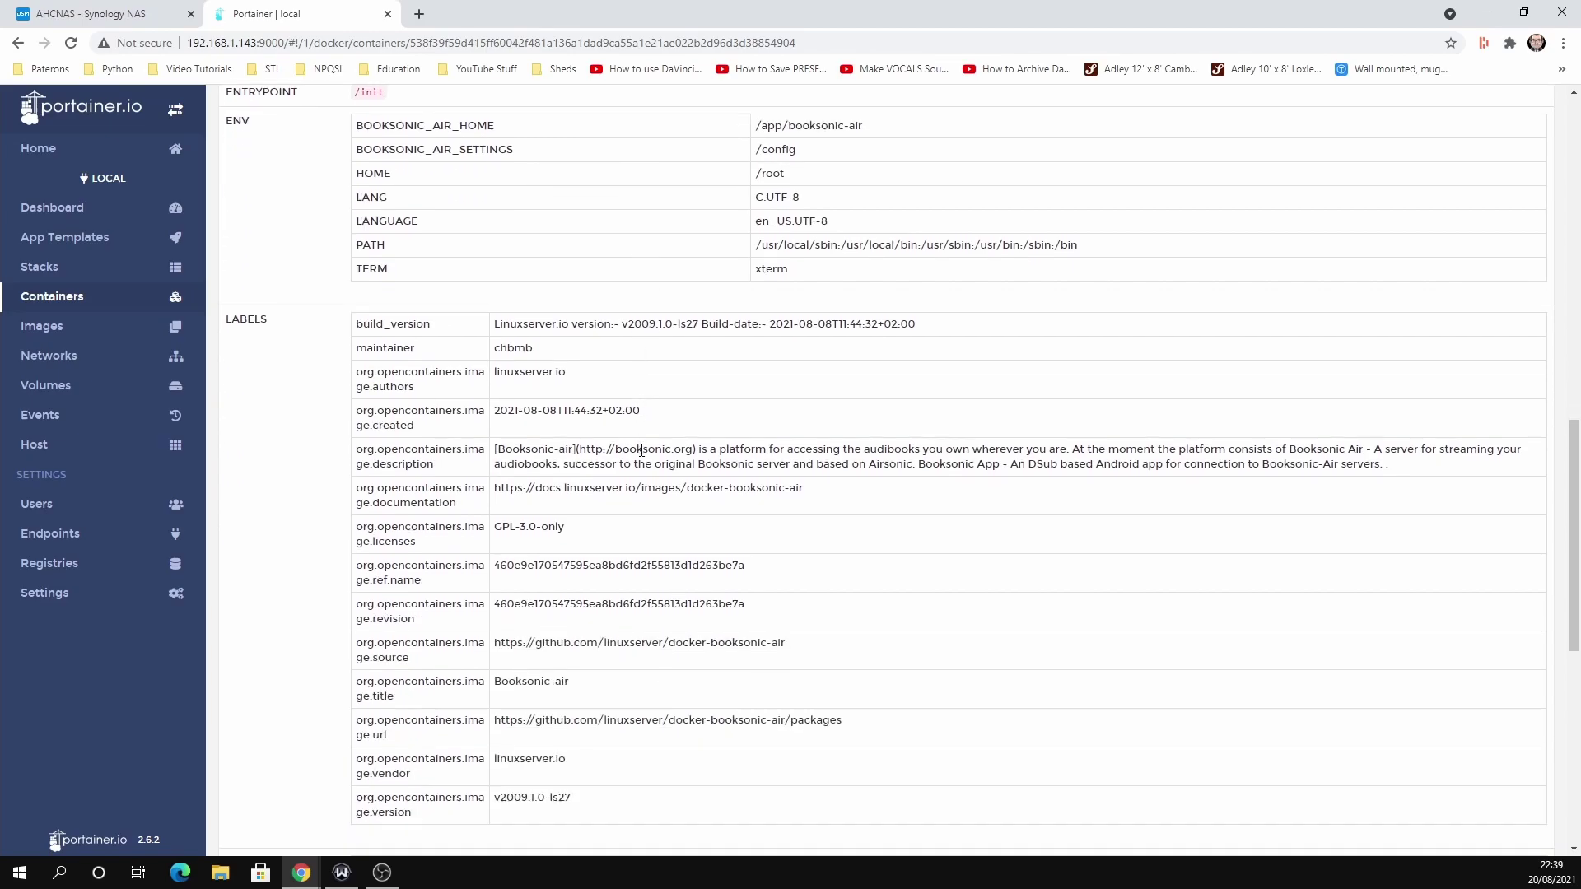
scroll(642, 449, up, 9)
scroll(631, 445, up, 10)
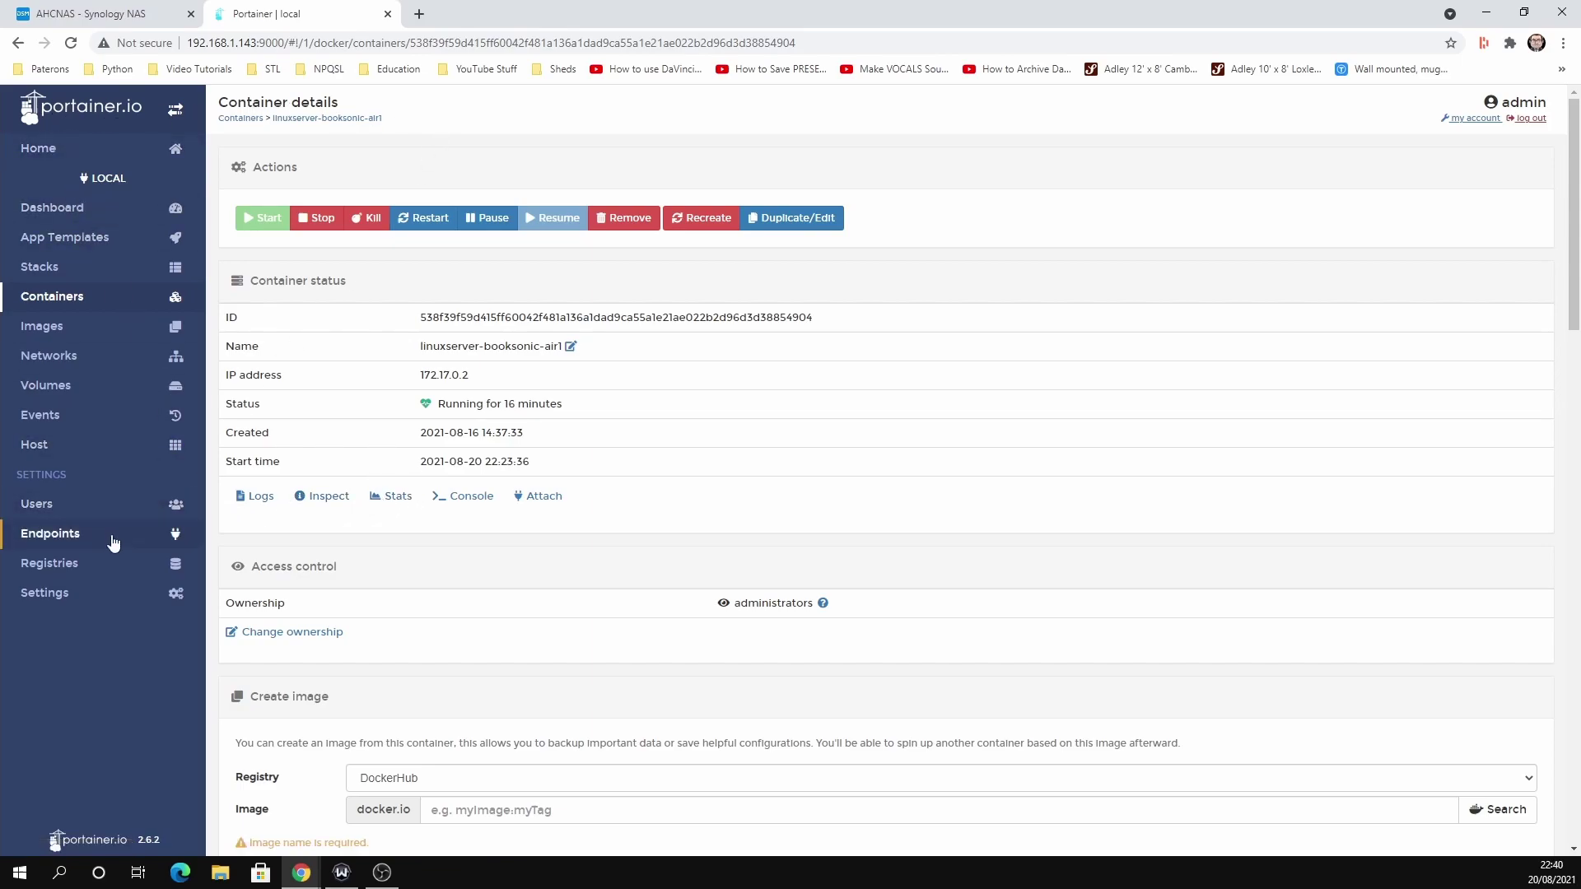
click(387, 14)
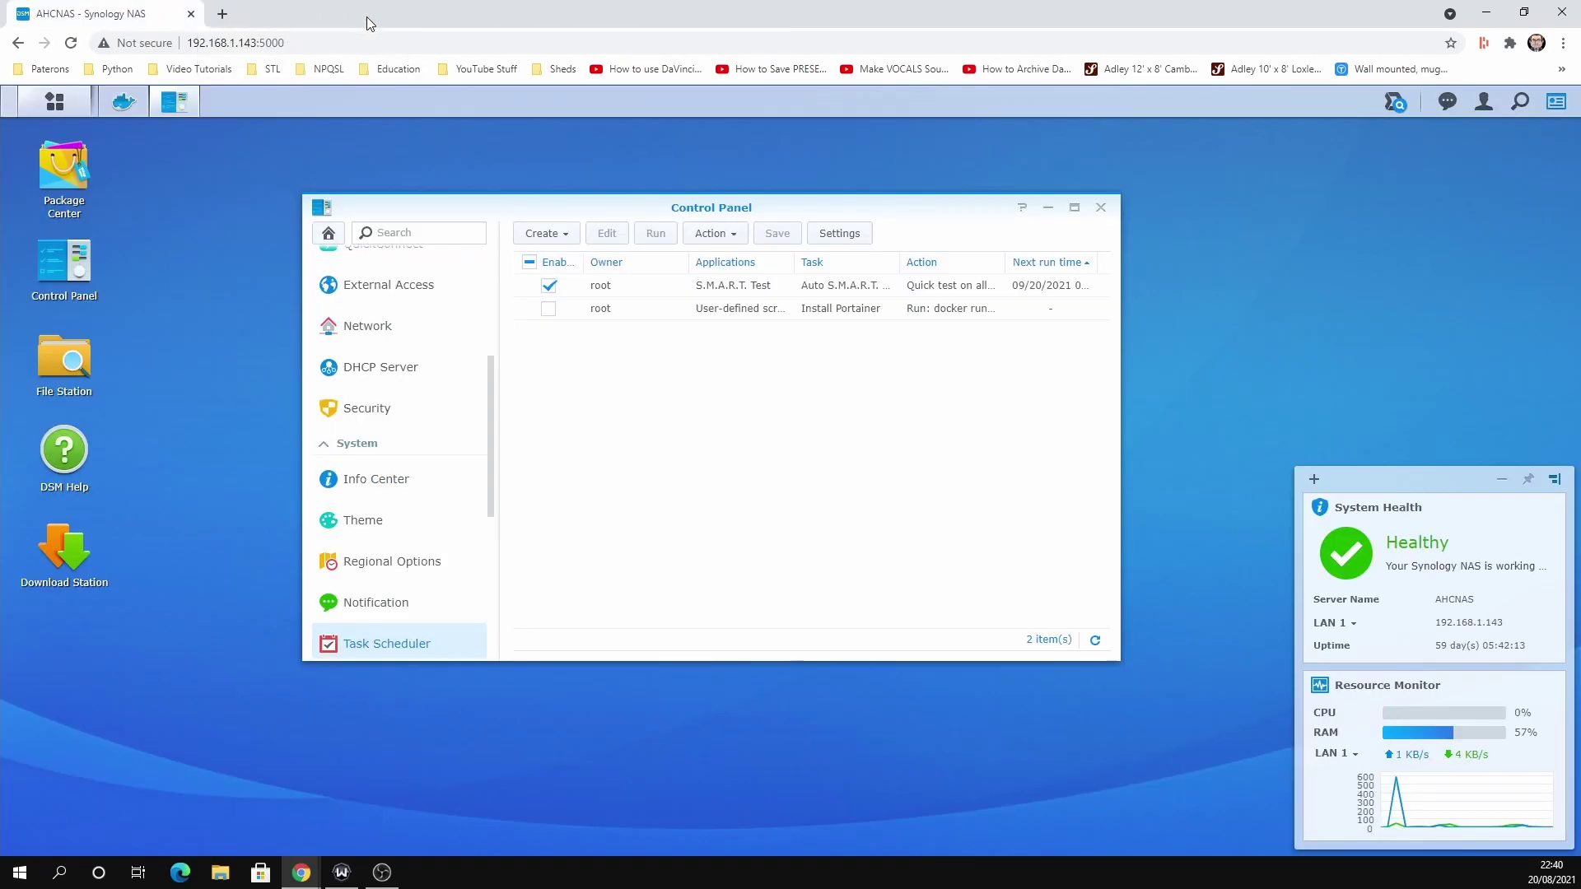
click(191, 14)
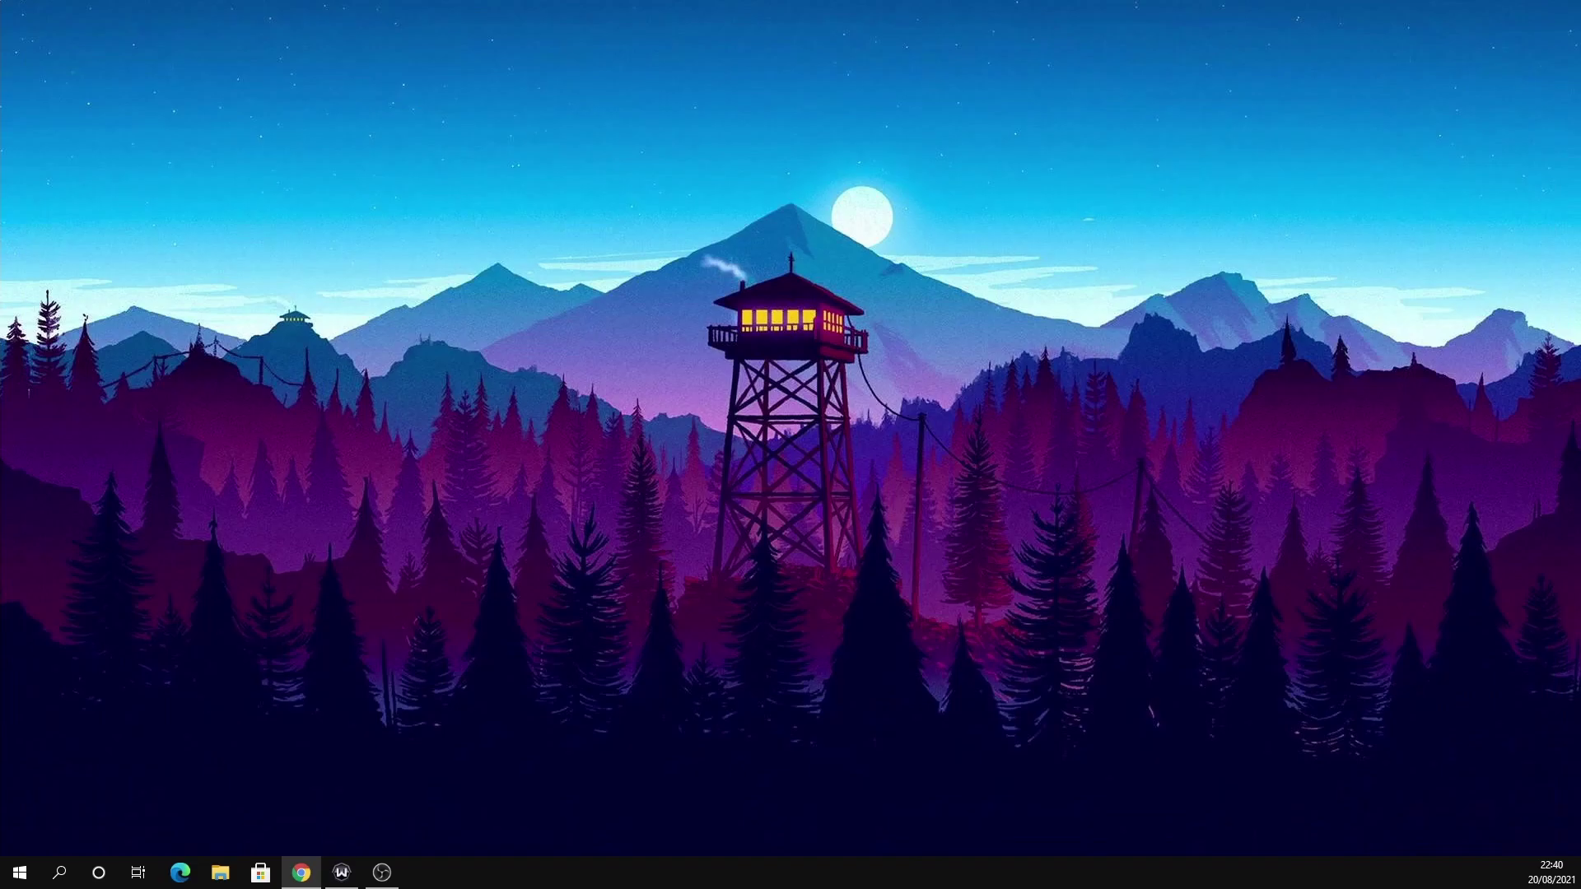